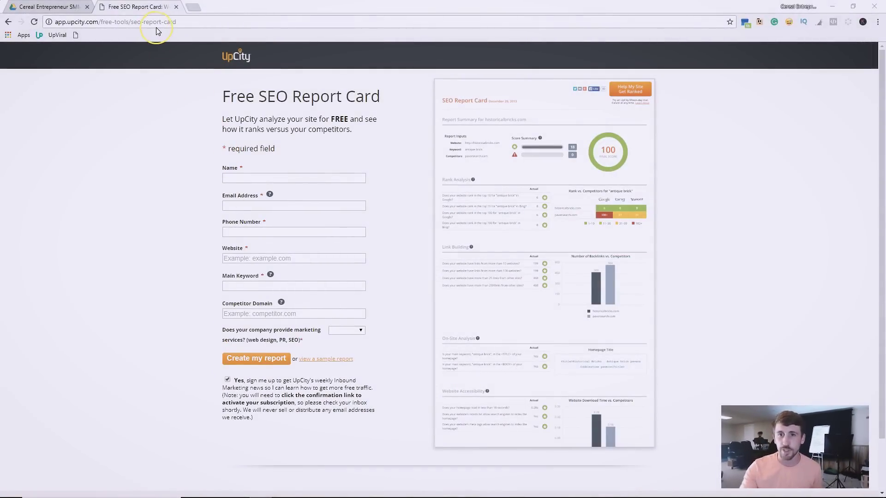
# Inspect the Free SEO Report Card page address in the browser bar.
pyautogui.click(170, 21)
# Skim the sample report's sections and open a new blank browser tab.
pyautogui.click(84, 140)
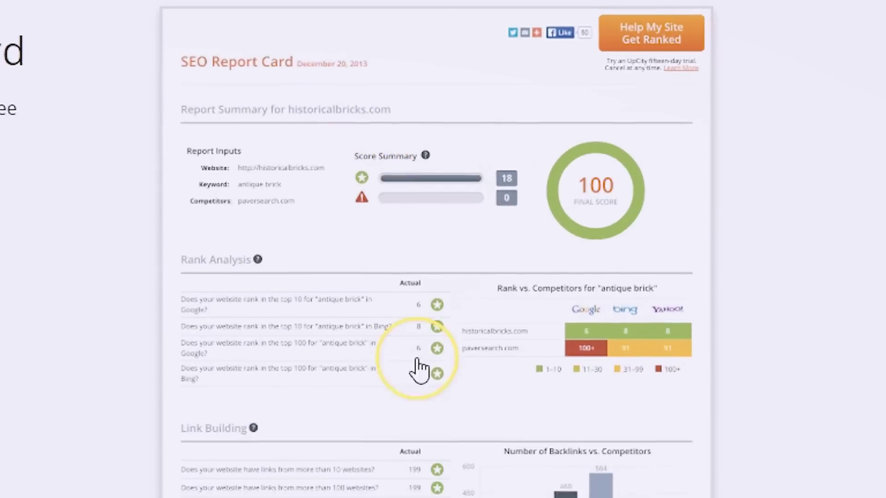
pyautogui.scroll(-2, 538, 224)
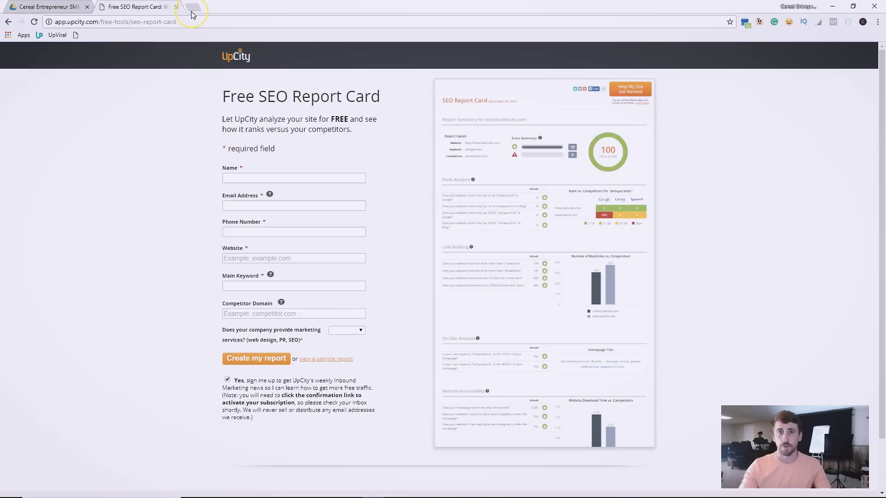
pyautogui.click(193, 8)
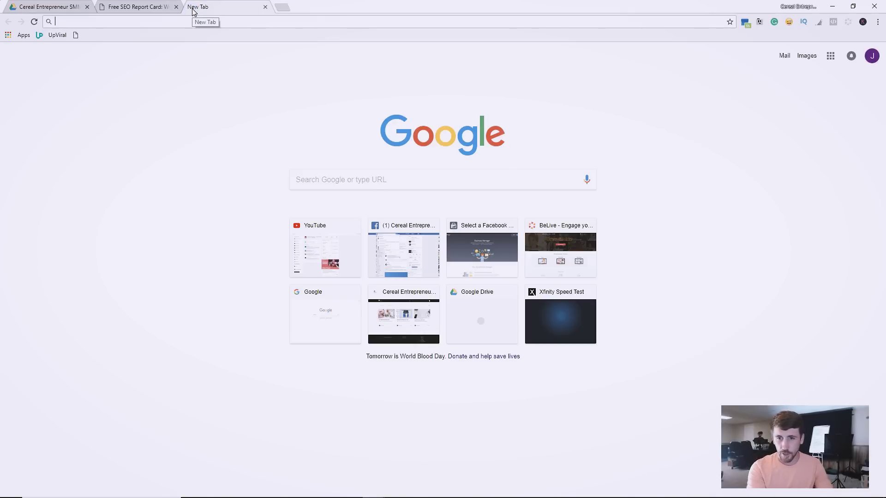
# Search Google for 'attornies in atlanta' and look through the local results.
pyautogui.write('a')
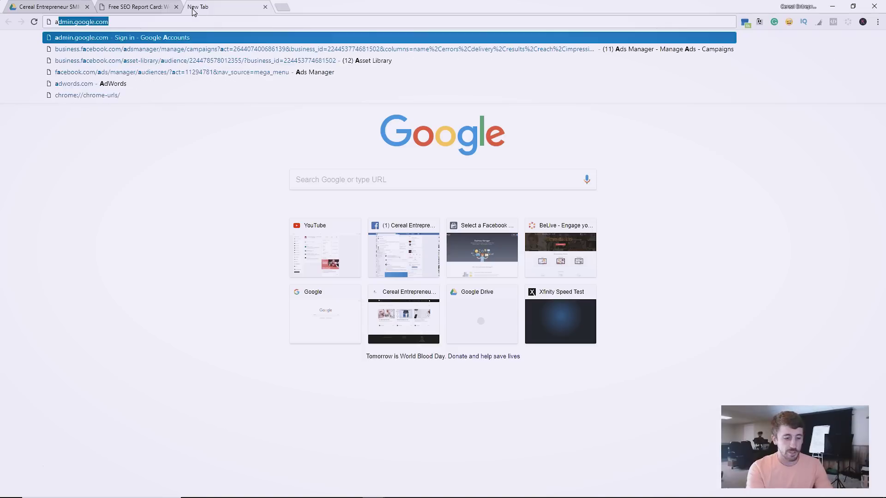
pyautogui.write('ttornies in atlanta')
pyautogui.press('Return')
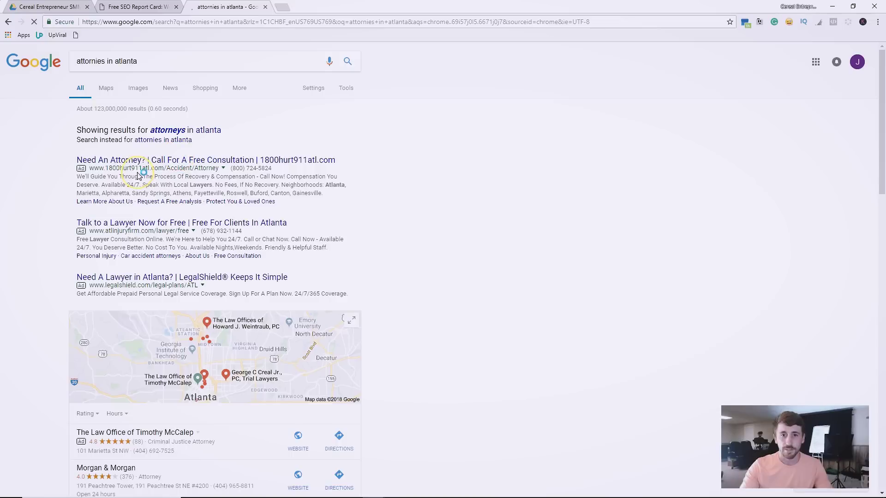
pyautogui.scroll(-2, 26, 225)
pyautogui.scroll(-4, 27, 226)
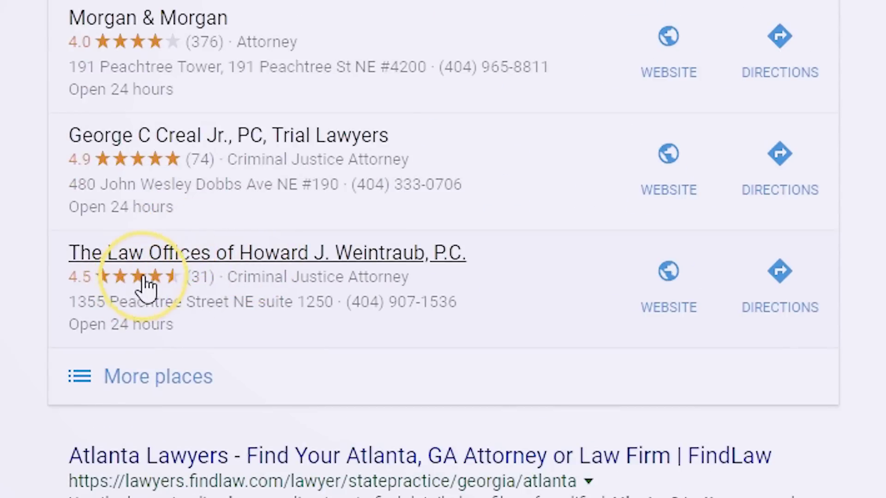
# Open the ga-criminaldefense.com firm website and copy its domain from the address bar.
pyautogui.click(669, 273)
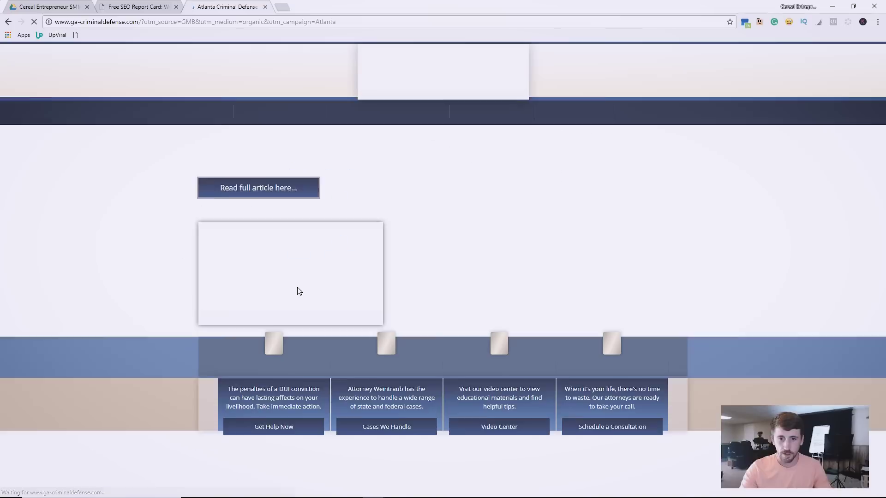
pyautogui.scroll(-2, 130, 220)
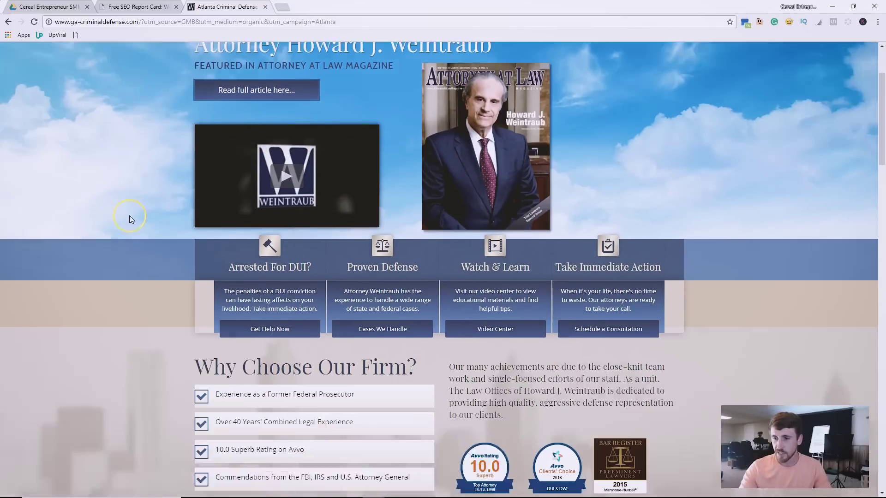
pyautogui.scroll(-12, 129, 193)
pyautogui.scroll(15, 152, 176)
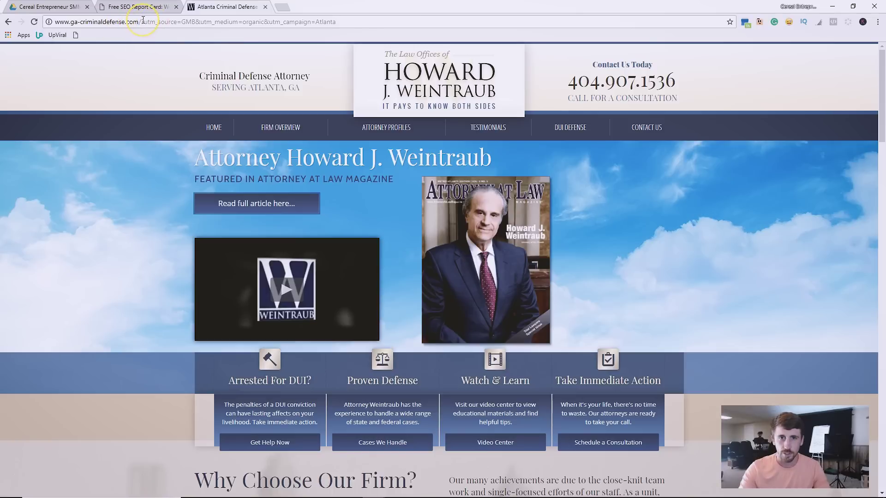
pyautogui.moveTo(142, 21); pyautogui.dragTo(45, 26)
pyautogui.hotkey('ctrl', 'c')
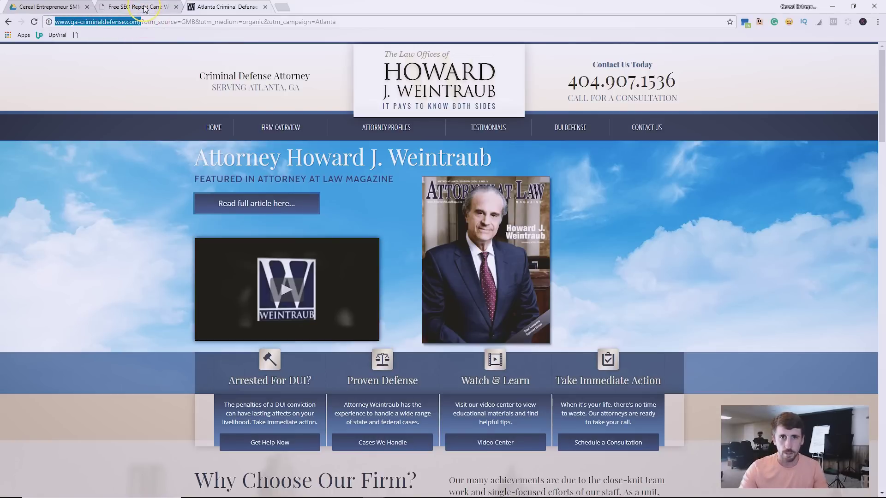
pyautogui.click(139, 6)
# Paste ga-criminaldefense.com as the Website and fill in placeholder name and email.
pyautogui.click(256, 265)
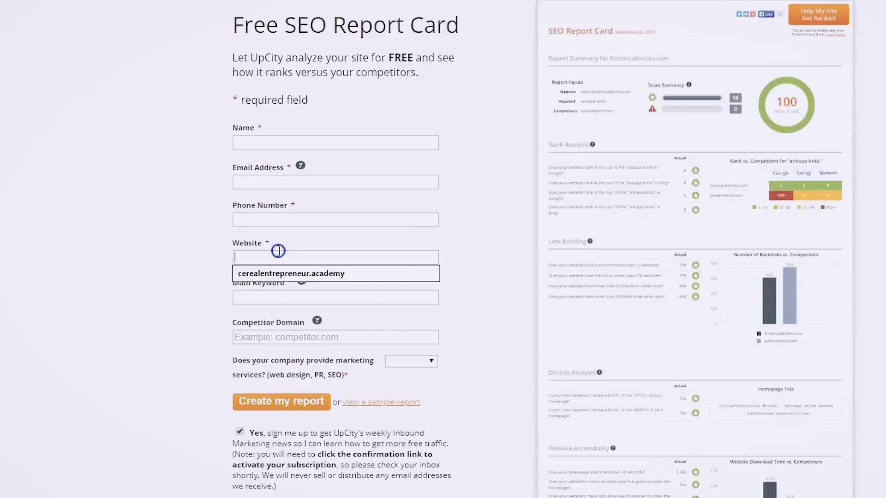
pyautogui.hotkey('ctrl', 'v')
pyautogui.click(303, 139)
pyautogui.write('asdasd')
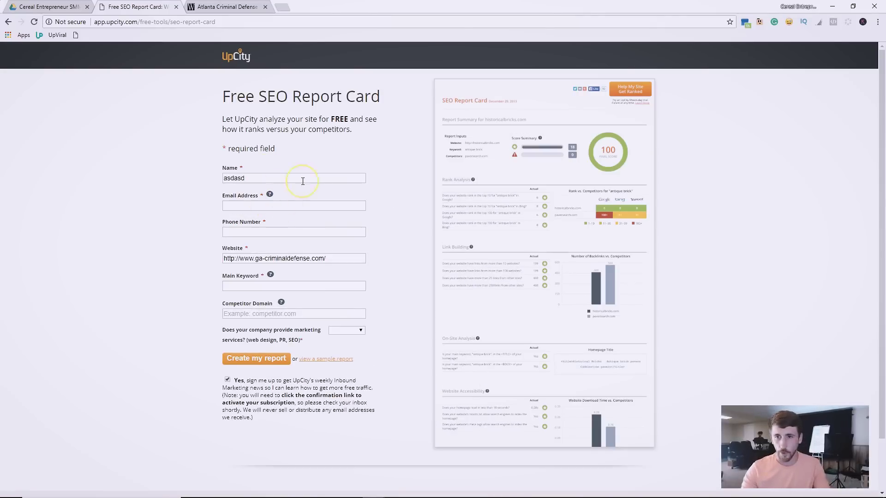
pyautogui.click(235, 207)
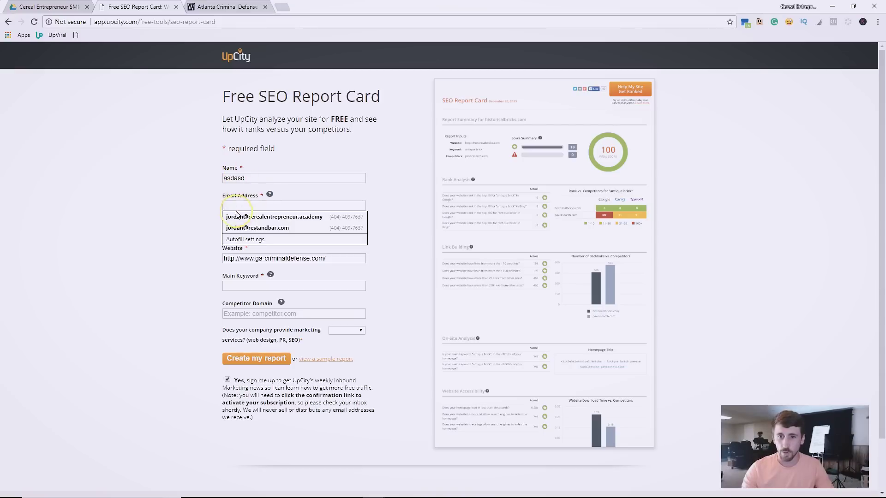
pyautogui.click(204, 208)
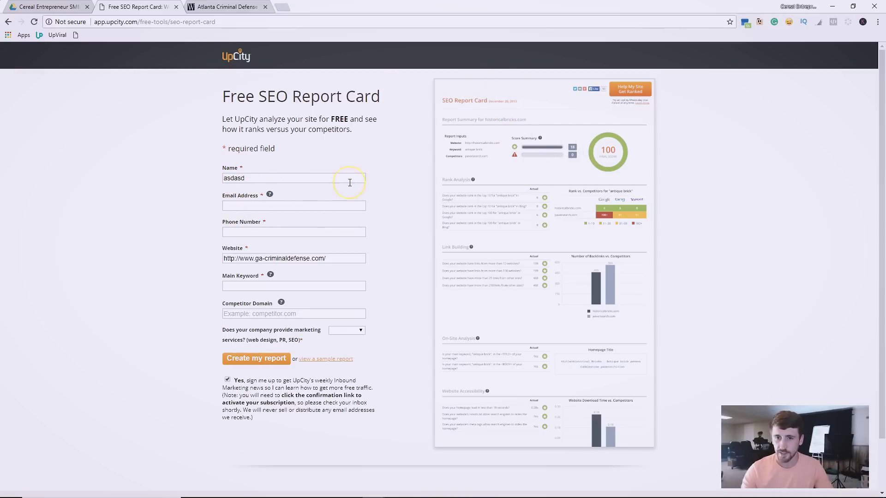
pyautogui.click(236, 208)
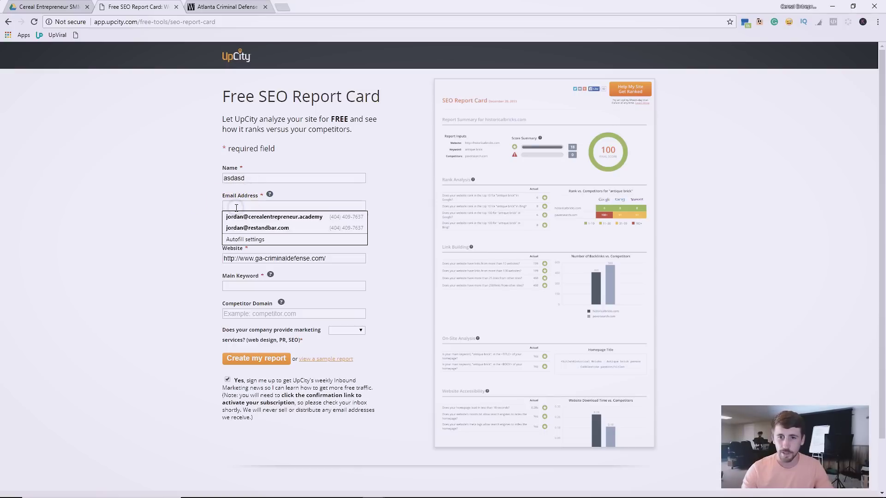
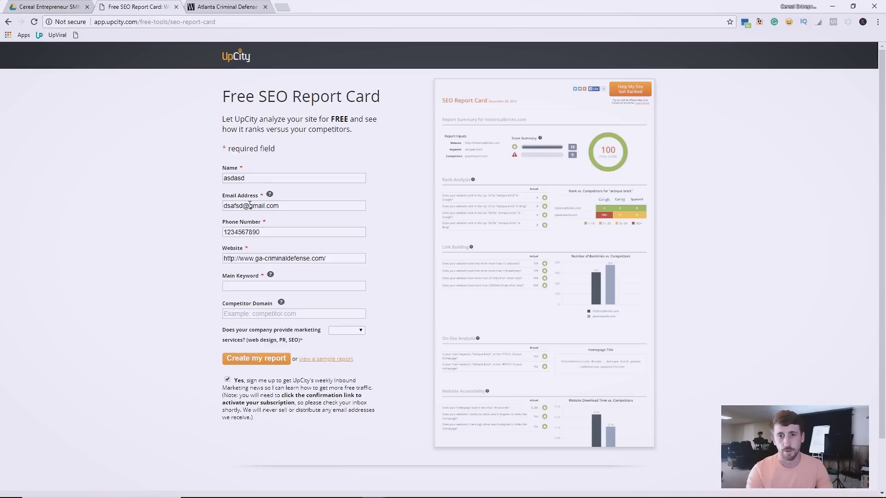
# Enter 'Atlanta Criminal Defense Lawyer' as the Main Keyword and select it for copying.
pyautogui.click(281, 286)
pyautogui.click(278, 286)
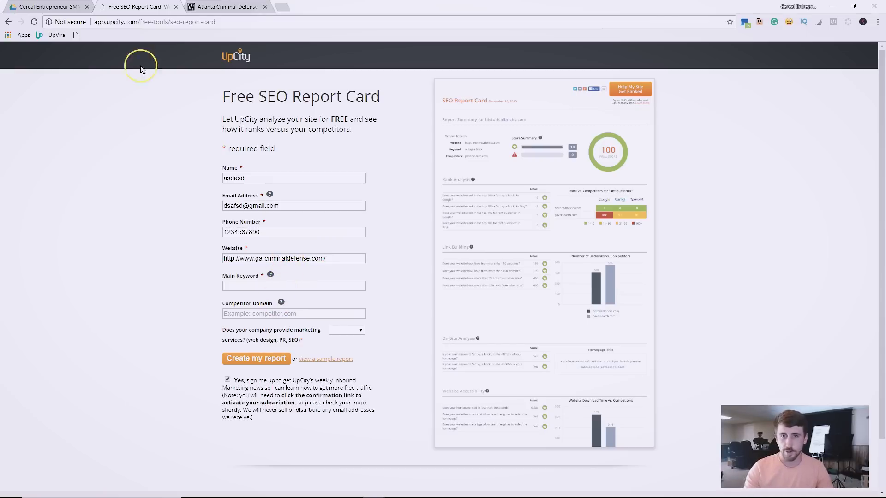
pyautogui.click(225, 8)
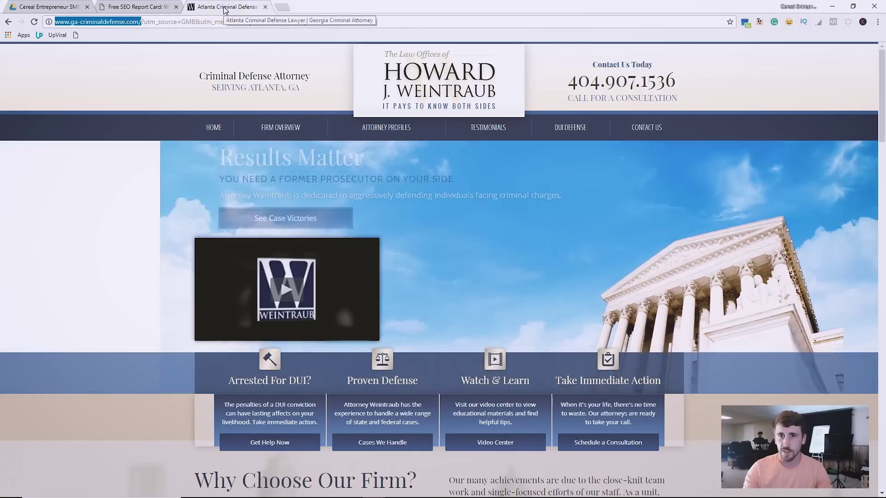
pyautogui.click(44, 6)
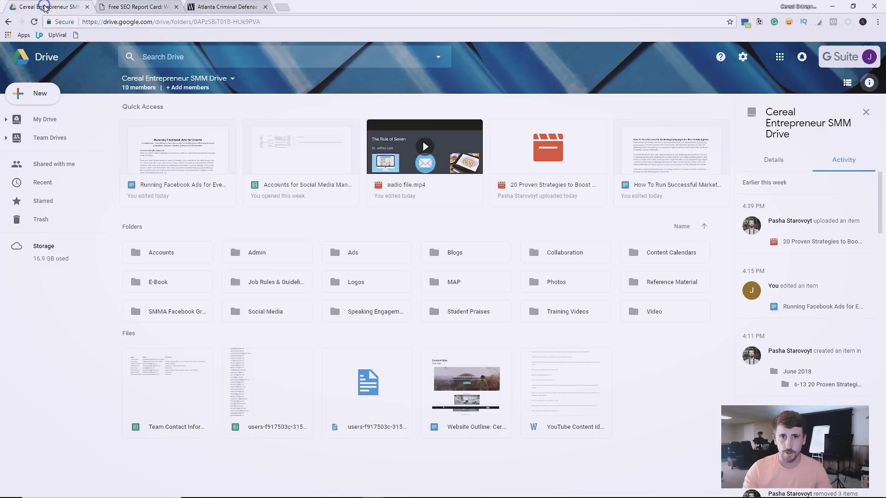
pyautogui.click(112, 7)
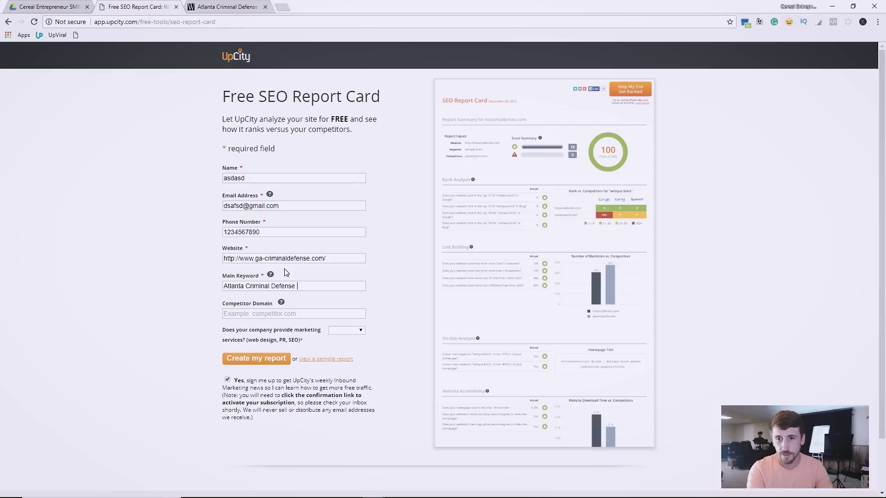
pyautogui.press('Tab')
pyautogui.click(280, 261)
pyautogui.moveTo(327, 282); pyautogui.dragTo(216, 280)
pyautogui.hotkey('ctrl', 'c')
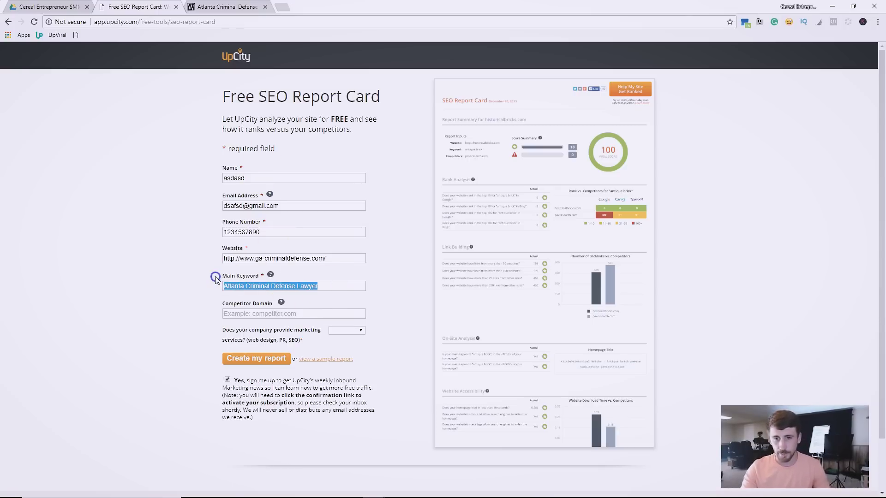
# Search Google for 'Atlanta Criminal Defense Lawyer' in a new tab.
pyautogui.click(280, 6)
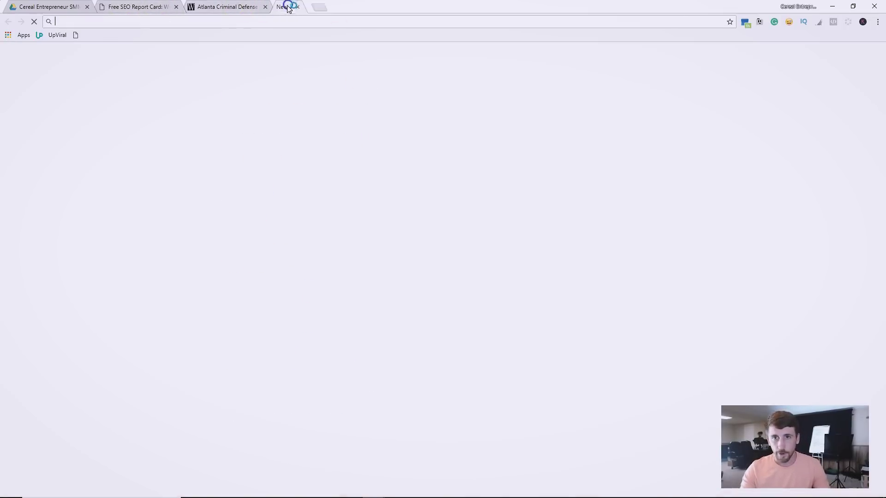
pyautogui.hotkey('ctrl', 'v')
pyautogui.press('Return')
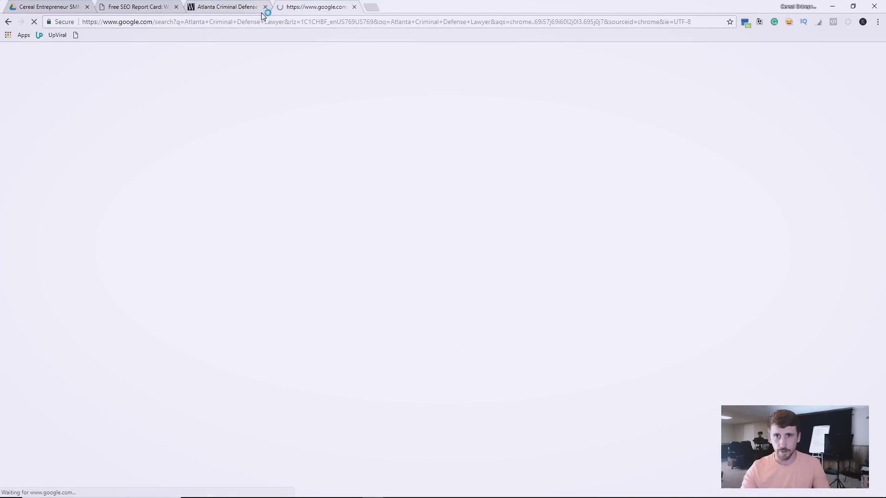
pyautogui.click(66, 220)
pyautogui.scroll(-4, 62, 222)
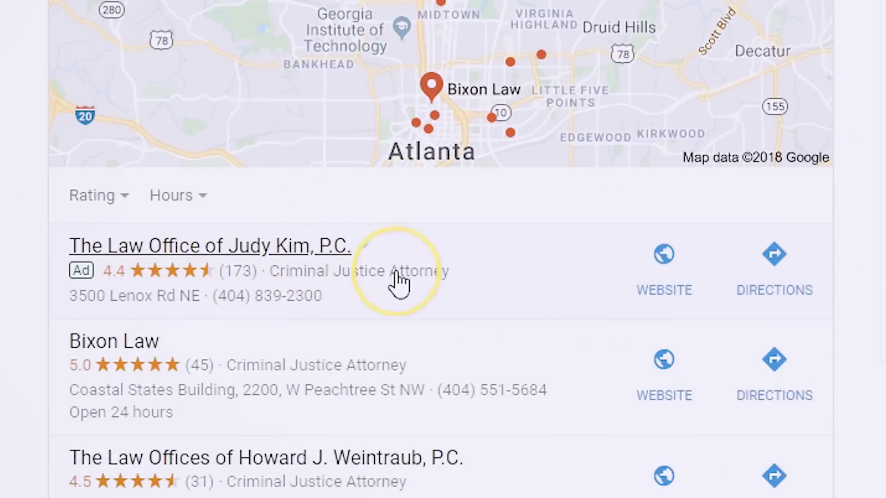
# Open competitor atlantadefenselawfirm.com, copy its domain, and return to the report form.
pyautogui.click(660, 289)
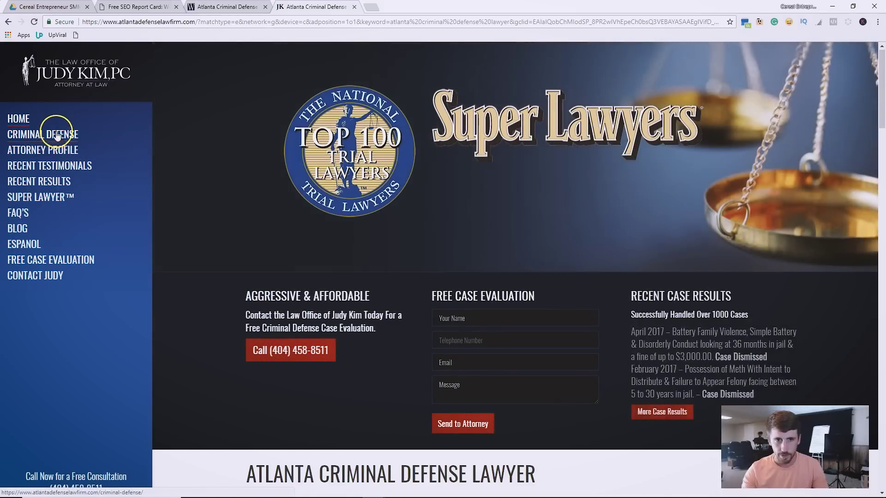
pyautogui.moveTo(199, 22); pyautogui.dragTo(65, 30)
pyautogui.hotkey('ctrl', 'c')
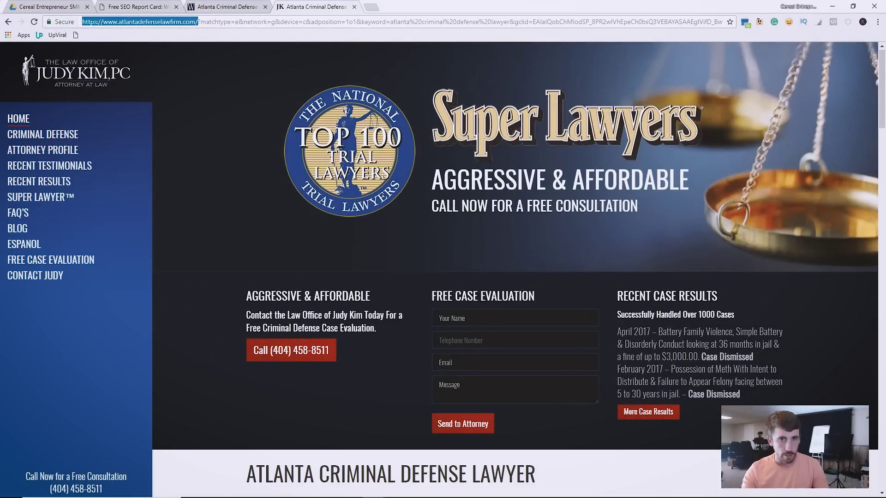
pyautogui.click(154, 6)
pyautogui.click(278, 317)
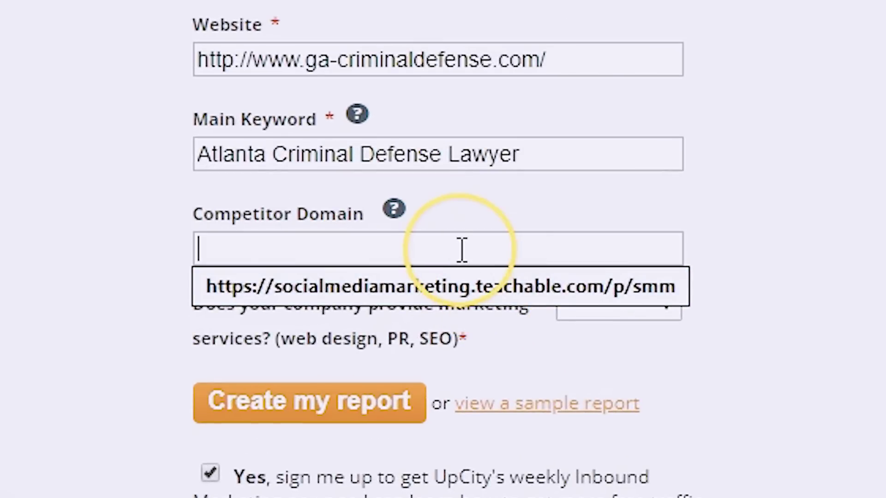
# Paste atlantadefenselawfirm.com as competitor, answer No to marketing services, uncheck the newsletter, and create the report.
pyautogui.hotkey('ctrl', 'v')
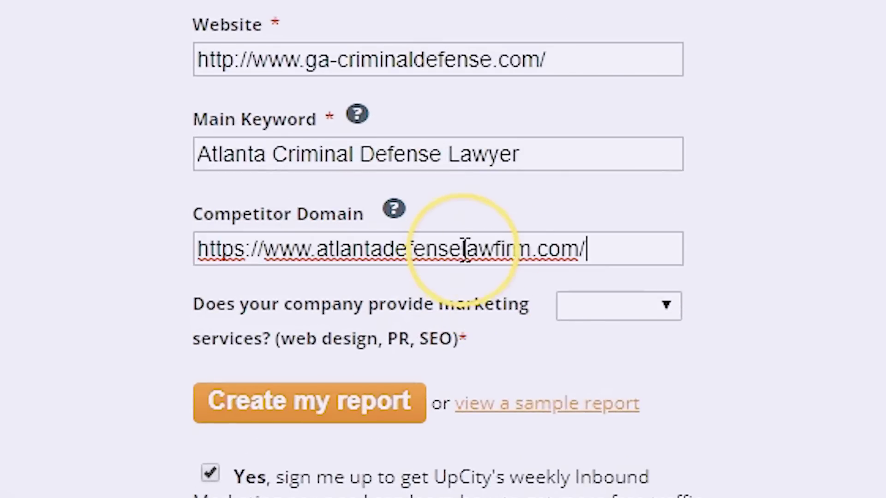
pyautogui.click(615, 305)
pyautogui.click(617, 386)
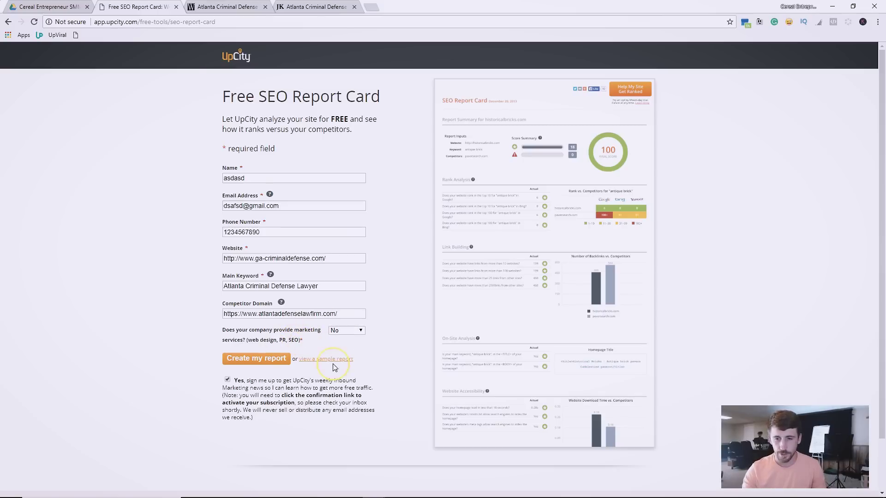
pyautogui.click(227, 380)
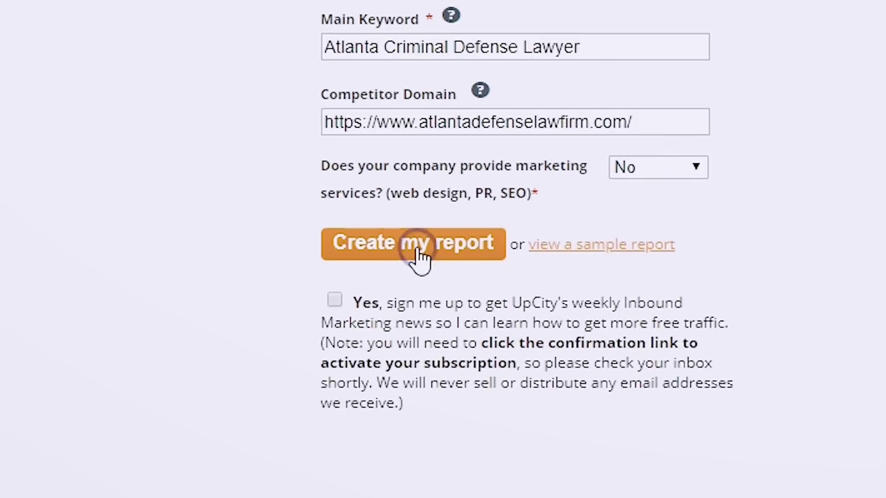
pyautogui.click(417, 252)
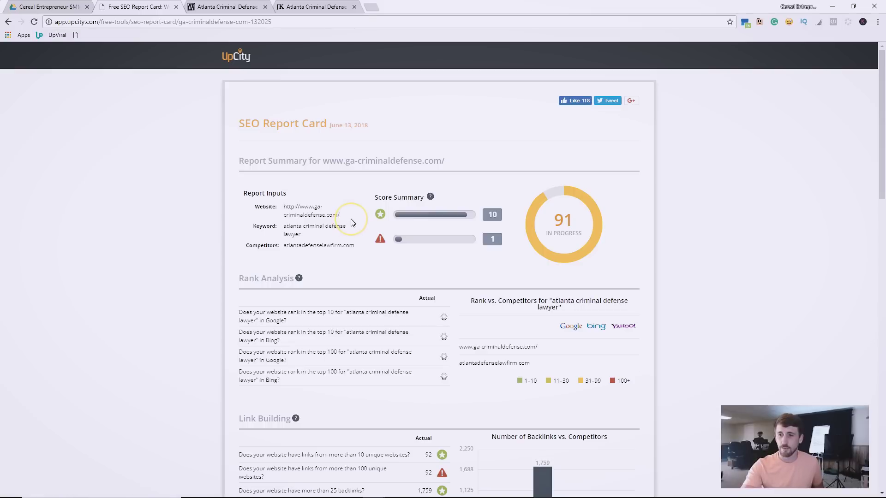
# Scroll through the report's 91 score and sections down to Link Building.
pyautogui.scroll(-8, 610, 349)
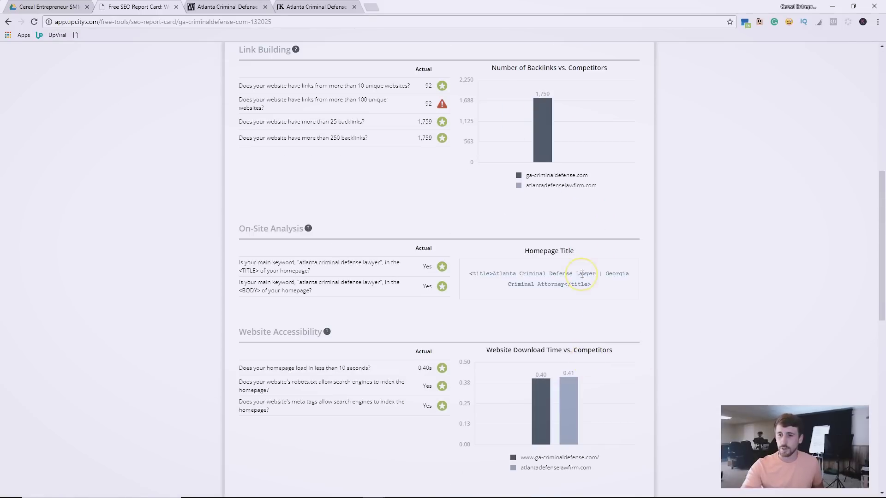
pyautogui.scroll(-10, 516, 161)
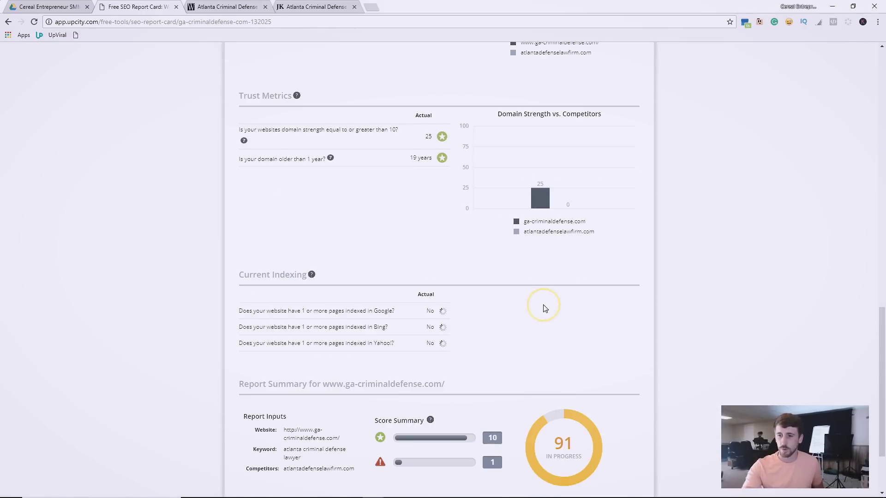
pyautogui.scroll(18, 532, 328)
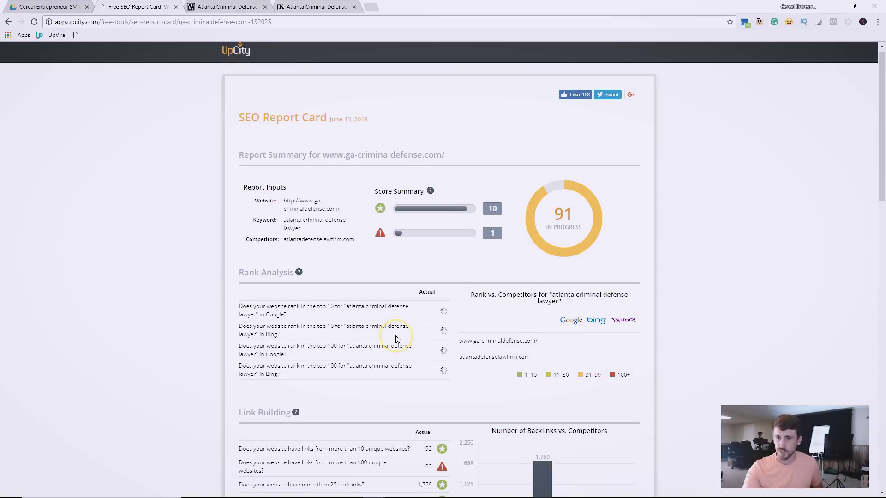
pyautogui.scroll(-2, 350, 259)
pyautogui.scroll(3, 337, 217)
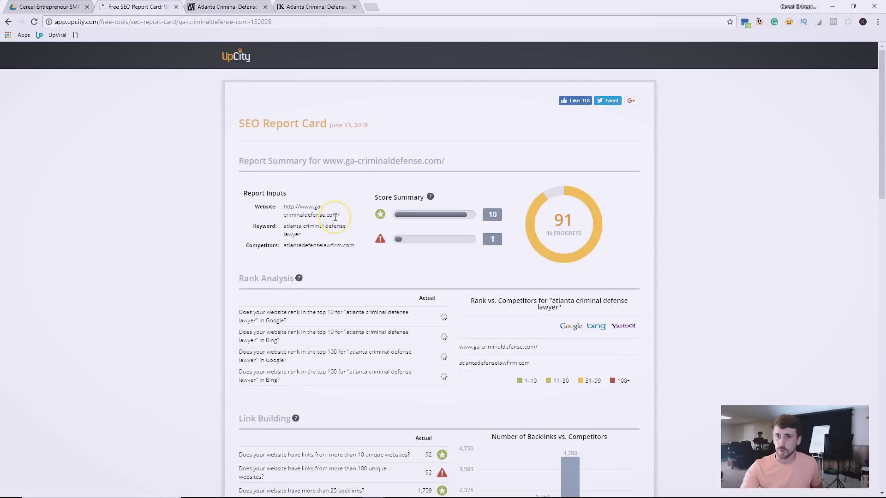
pyautogui.scroll(-20, 336, 218)
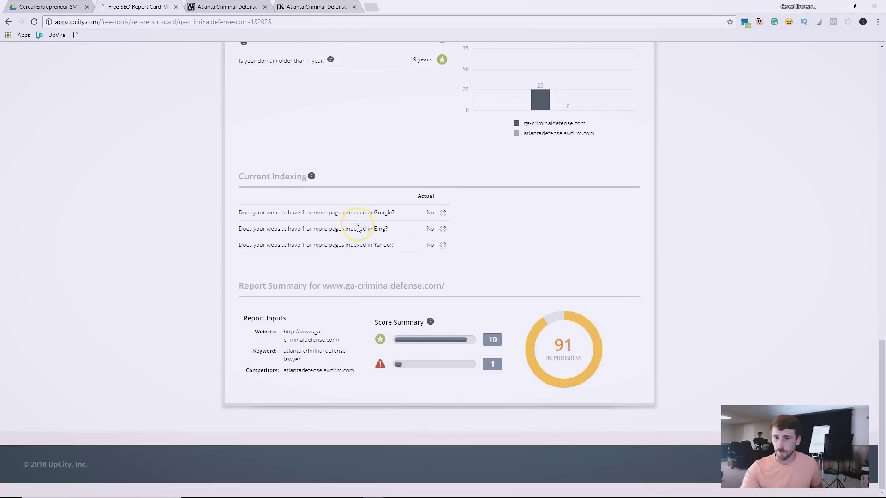
pyautogui.scroll(20, 358, 228)
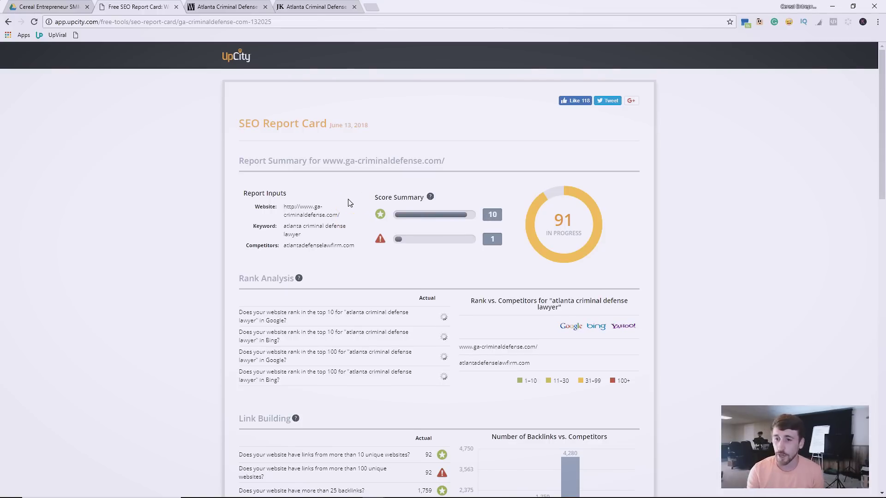
pyautogui.scroll(-1, 165, 173)
pyautogui.scroll(-2, 164, 170)
pyautogui.scroll(1, 174, 166)
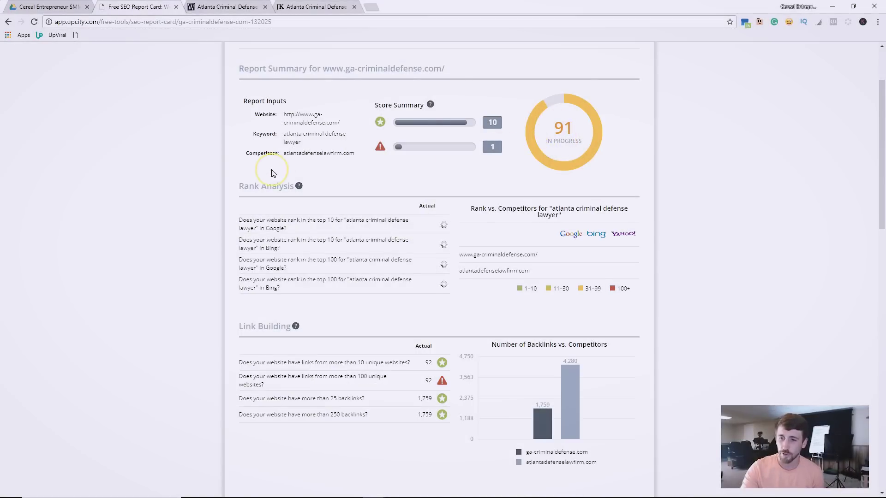
pyautogui.scroll(-2, 262, 174)
pyautogui.scroll(-1, 262, 174)
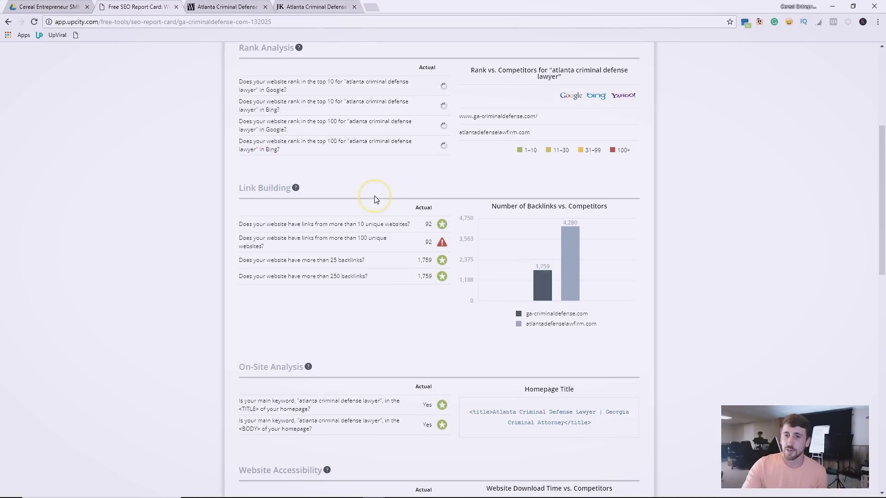
pyautogui.moveTo(237, 187); pyautogui.dragTo(317, 192)
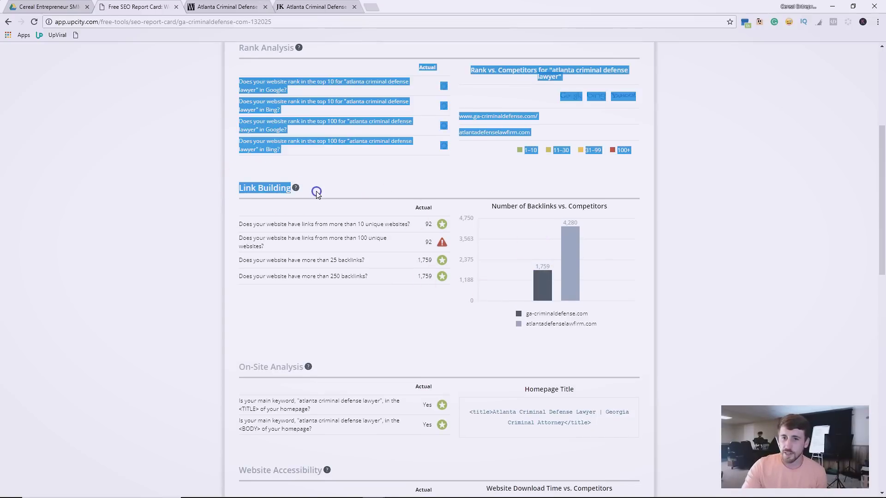
pyautogui.click(317, 192)
pyautogui.moveTo(240, 188); pyautogui.dragTo(301, 188)
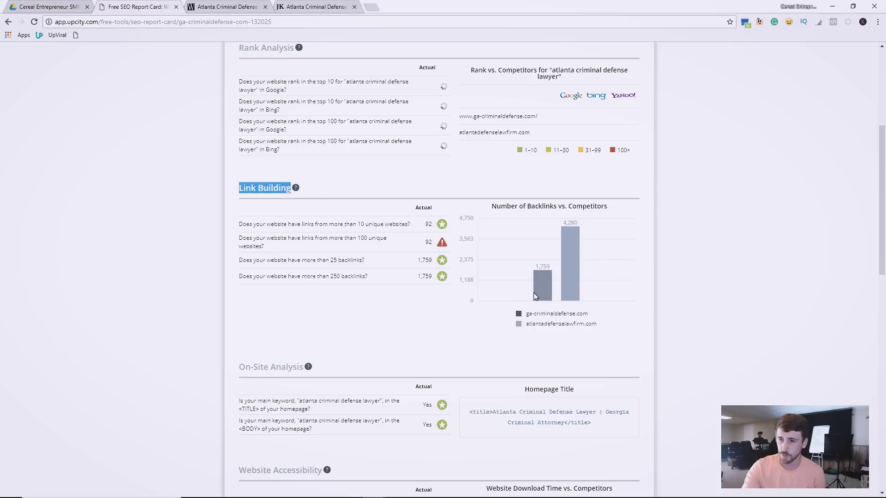
pyautogui.click(534, 239)
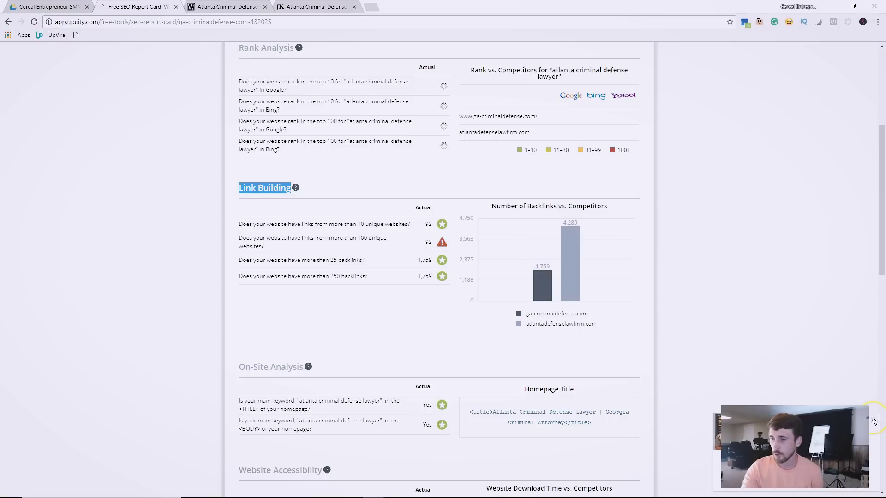
pyautogui.click(774, 394)
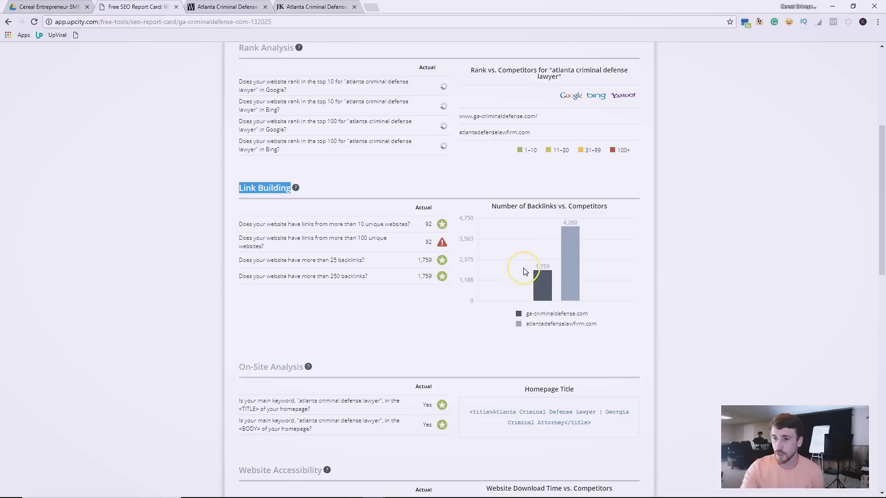
pyautogui.click(539, 296)
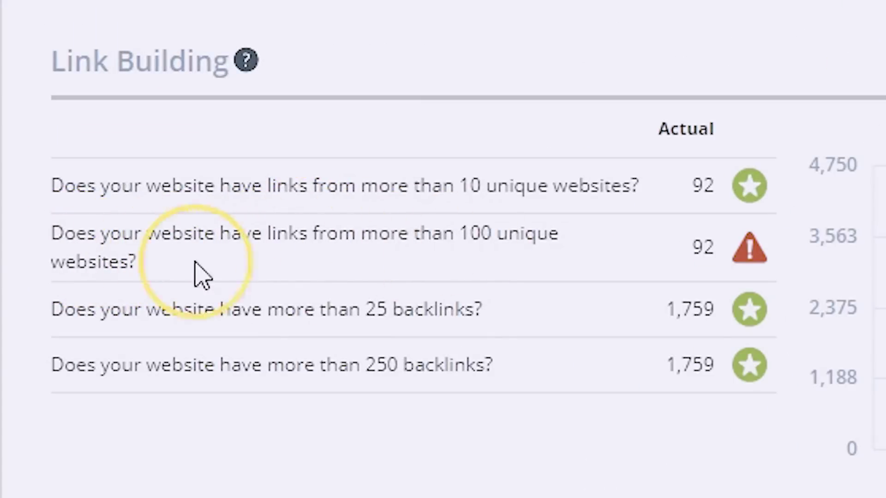
pyautogui.doubleClick(739, 266)
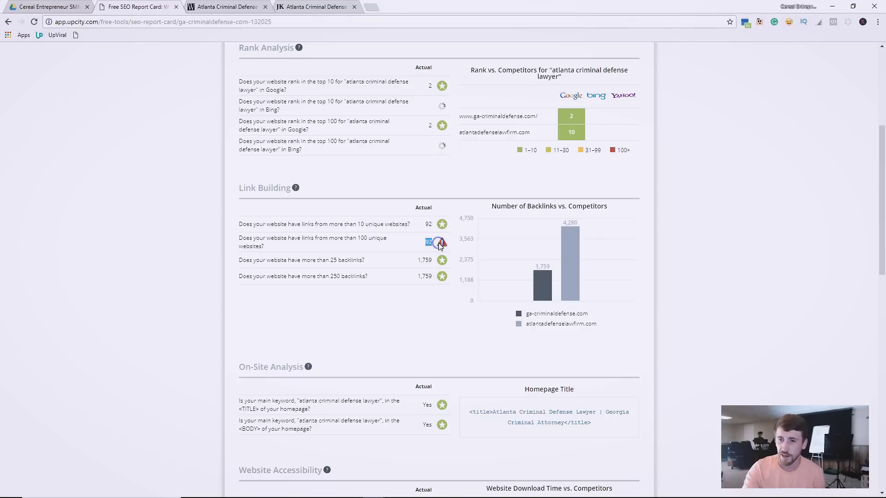
pyautogui.moveTo(432, 244); pyautogui.dragTo(421, 245)
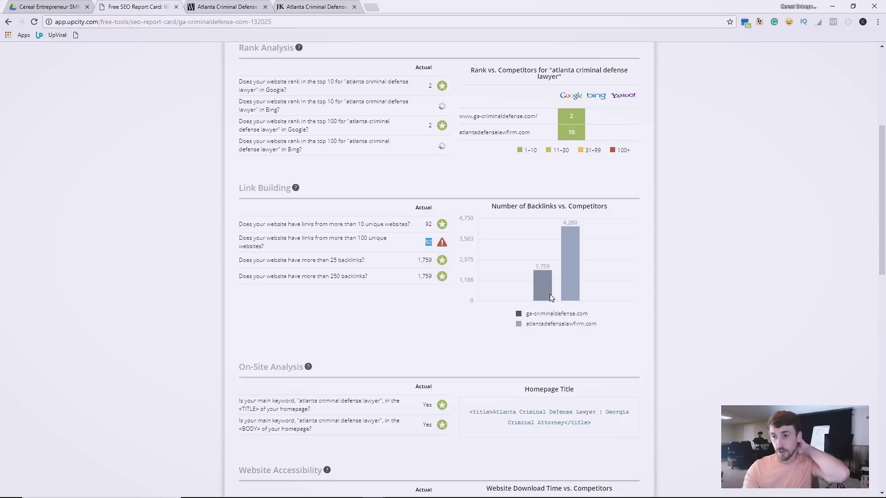
pyautogui.click(547, 300)
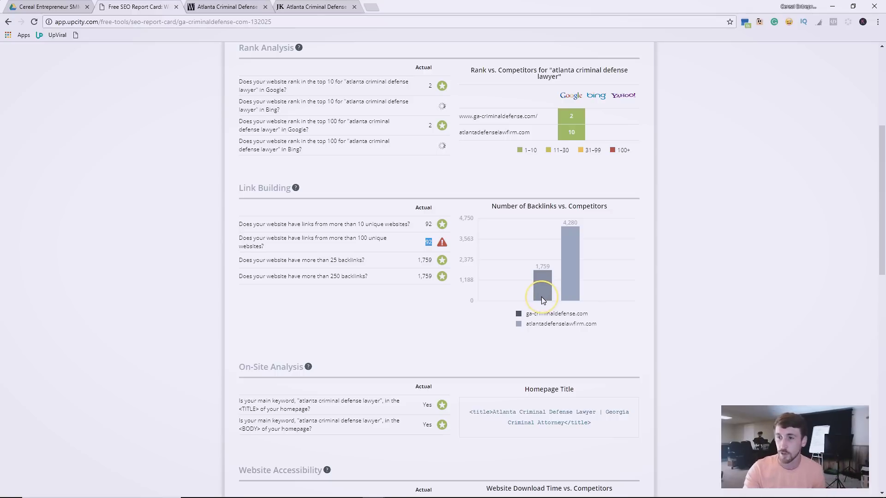
pyautogui.click(562, 236)
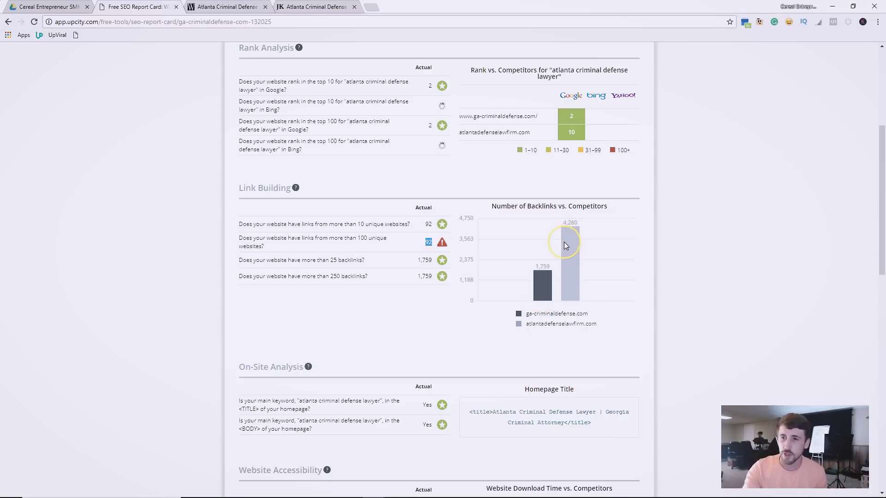
pyautogui.click(550, 286)
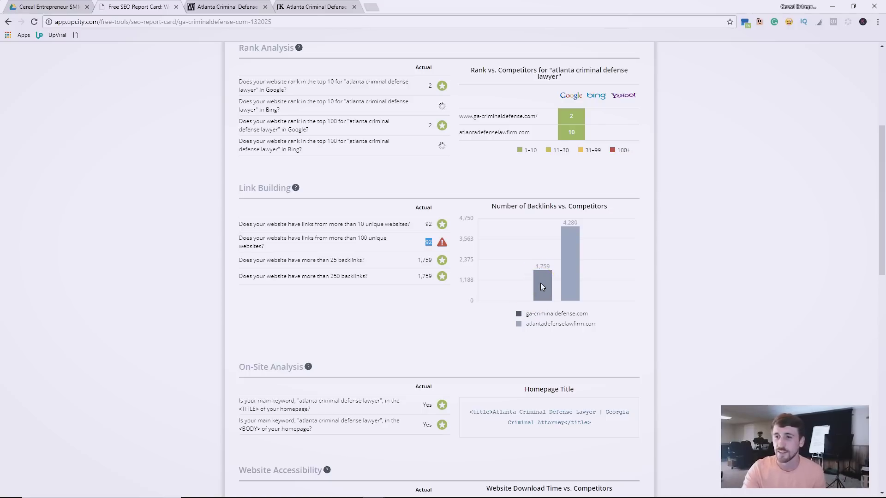
pyautogui.scroll(3, 550, 258)
pyautogui.scroll(2, 580, 285)
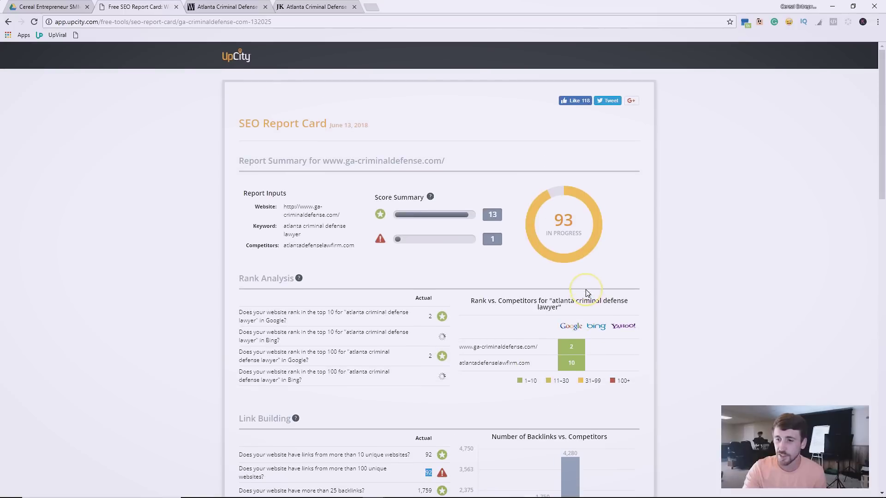
pyautogui.scroll(-3, 586, 198)
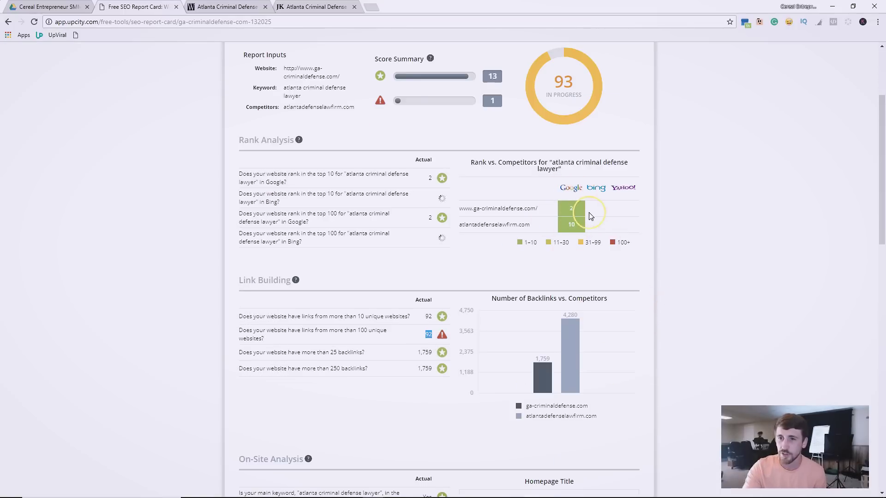
pyautogui.scroll(-6, 590, 217)
pyautogui.scroll(5, 443, 224)
pyautogui.scroll(-5, 438, 231)
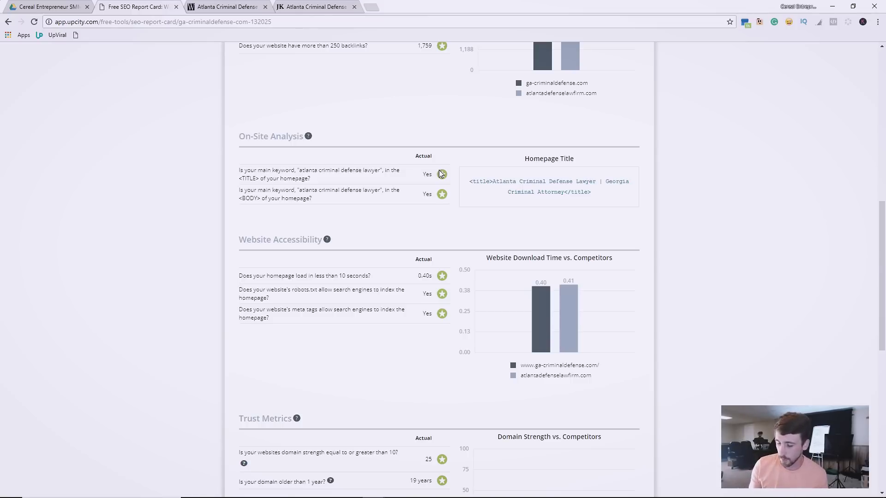
pyautogui.scroll(-4, 490, 190)
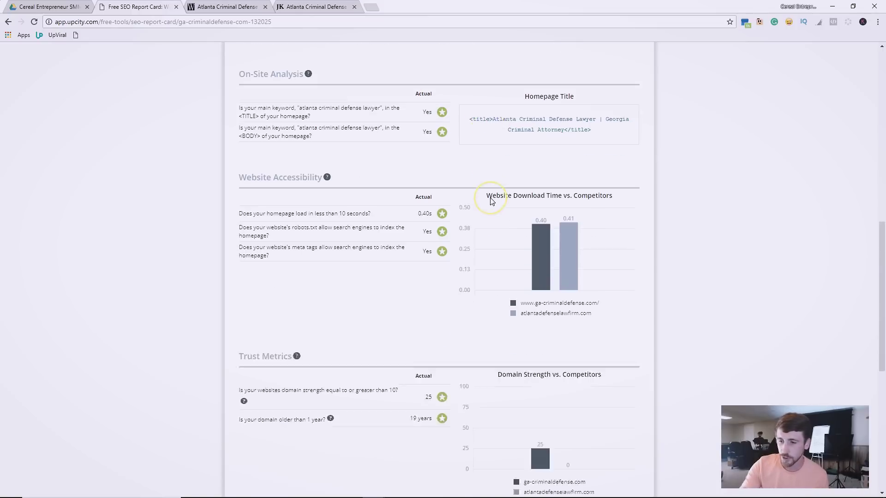
pyautogui.scroll(-3, 518, 242)
pyautogui.scroll(5, 518, 231)
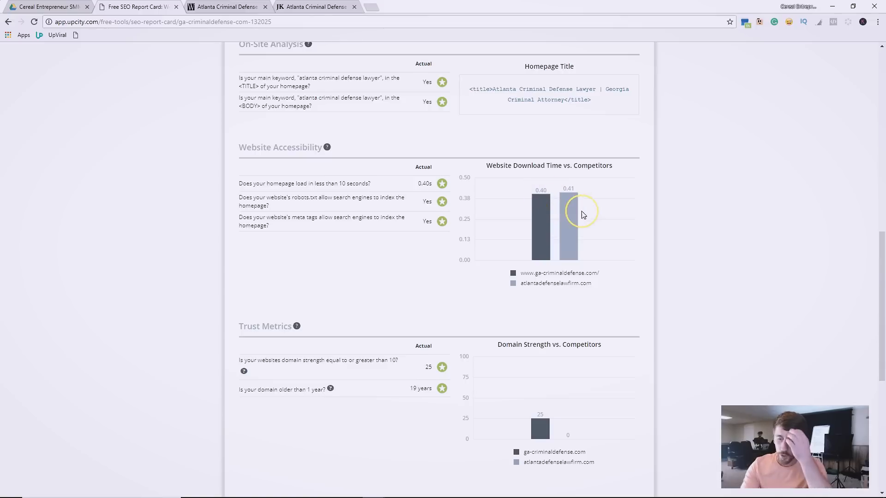
pyautogui.scroll(-3, 655, 197)
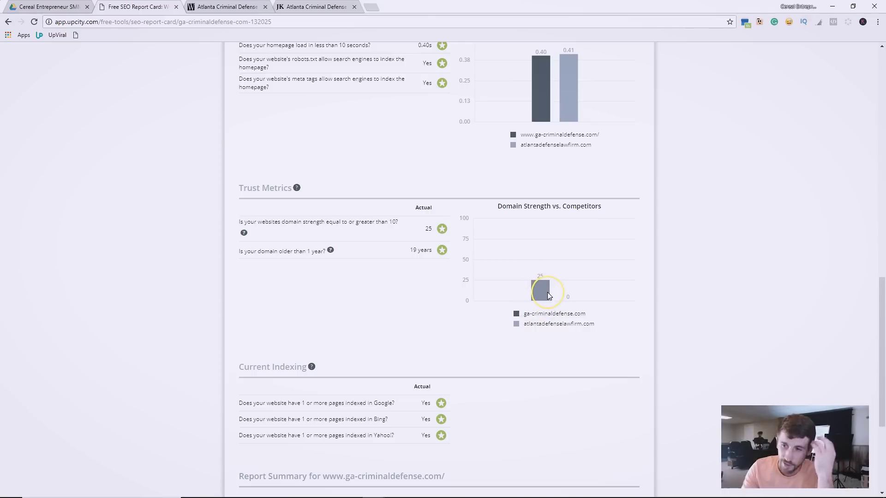
pyautogui.scroll(-3, 507, 293)
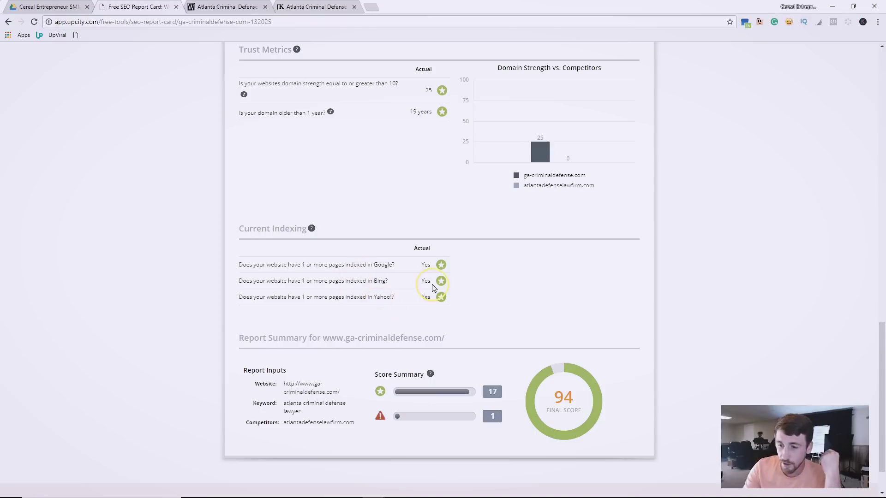
pyautogui.scroll(-1, 439, 358)
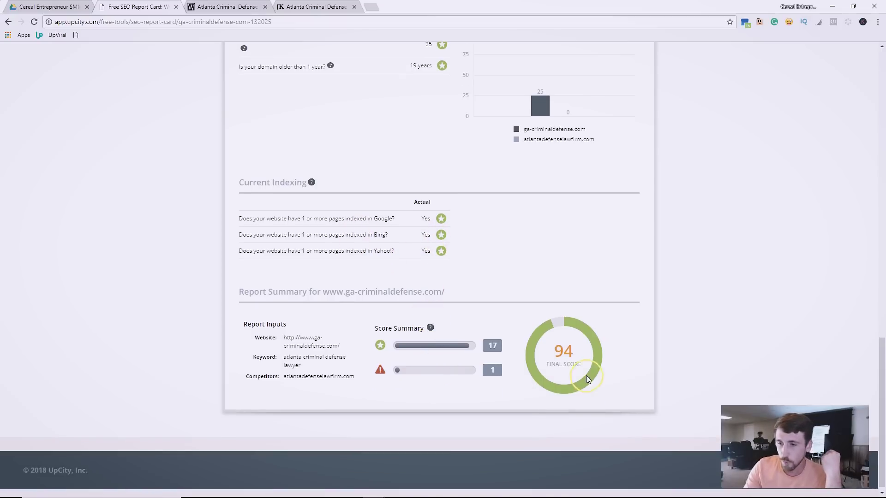
pyautogui.scroll(20, 530, 365)
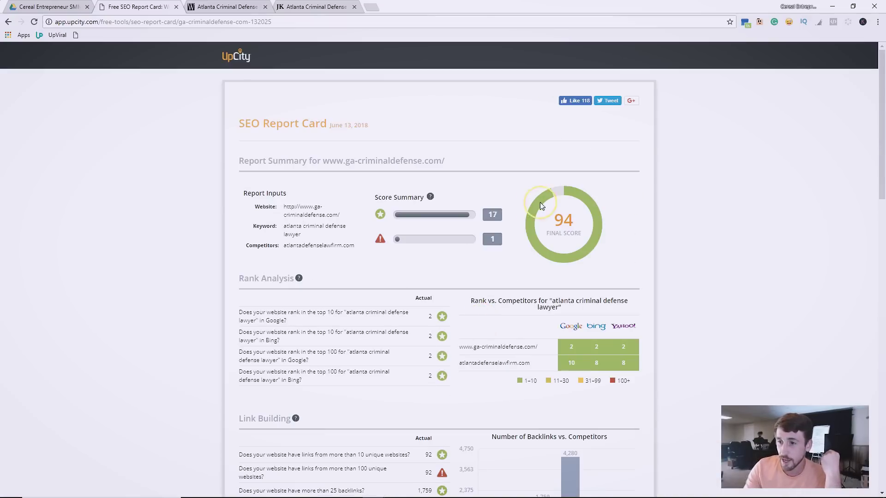
pyautogui.scroll(-1, 605, 339)
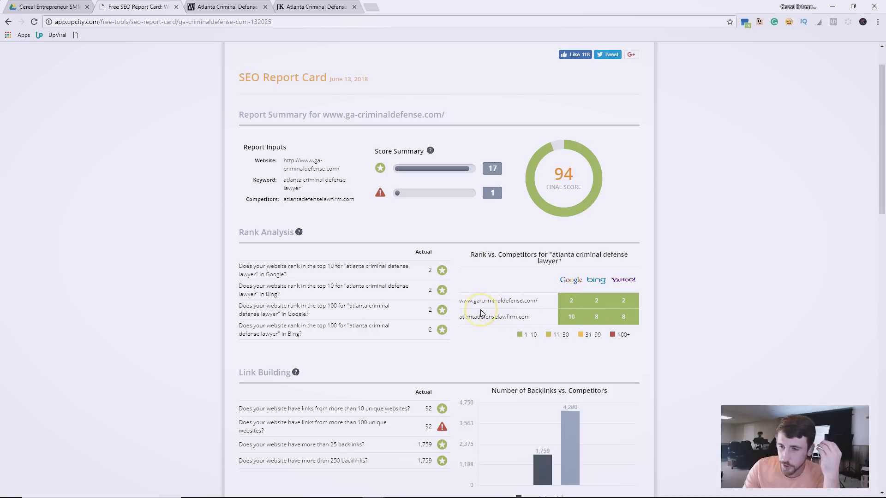
pyautogui.moveTo(458, 319); pyautogui.dragTo(537, 318)
pyautogui.click(537, 318)
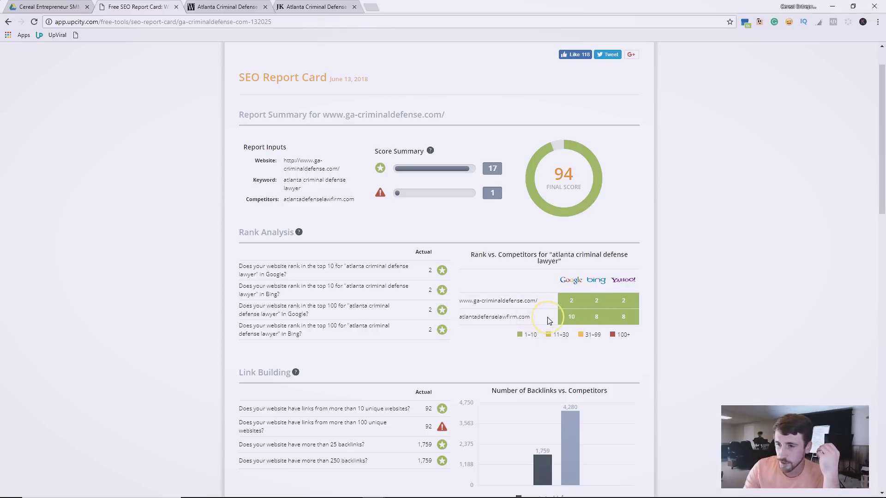
pyautogui.scroll(-3, 568, 318)
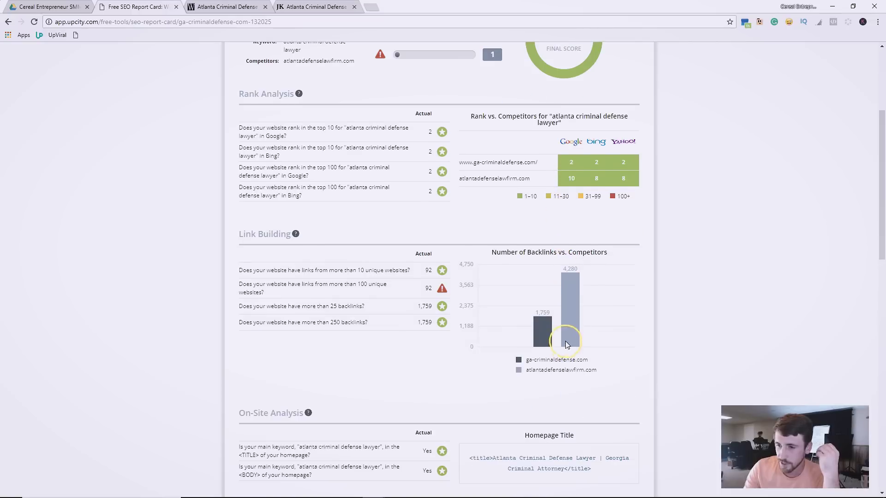
pyautogui.scroll(2, 554, 319)
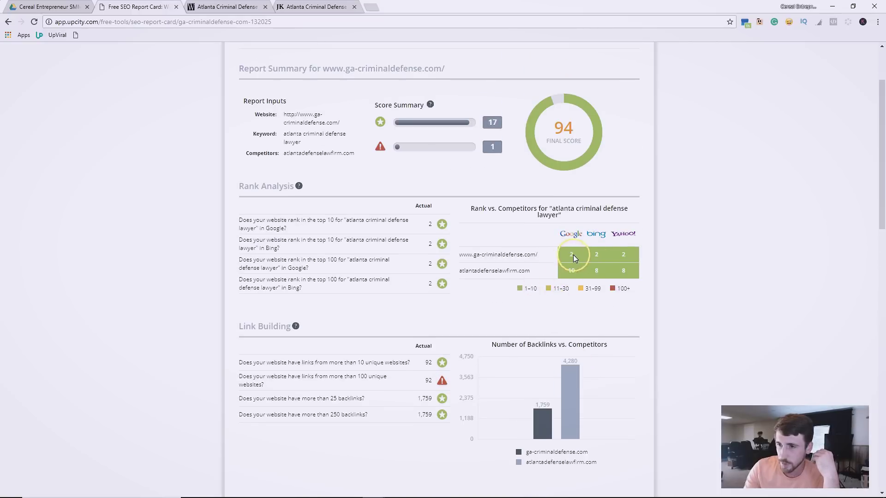
pyautogui.scroll(2, 619, 258)
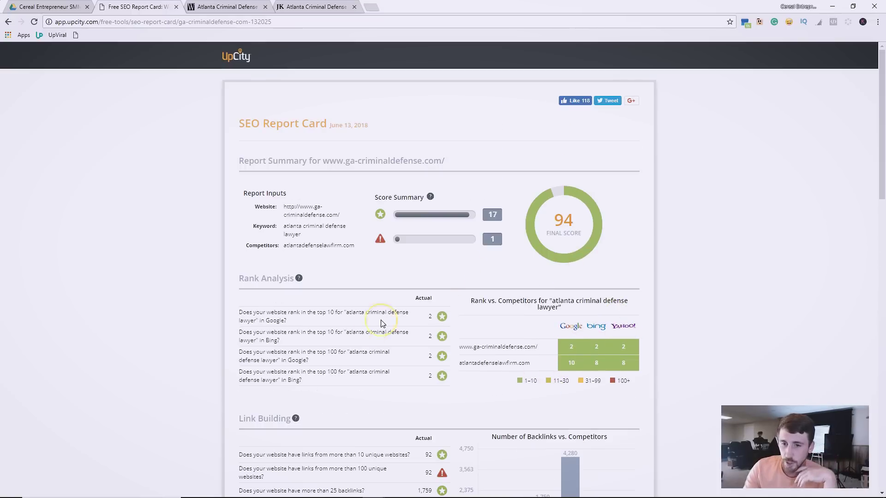
pyautogui.moveTo(349, 354); pyautogui.dragTo(278, 360)
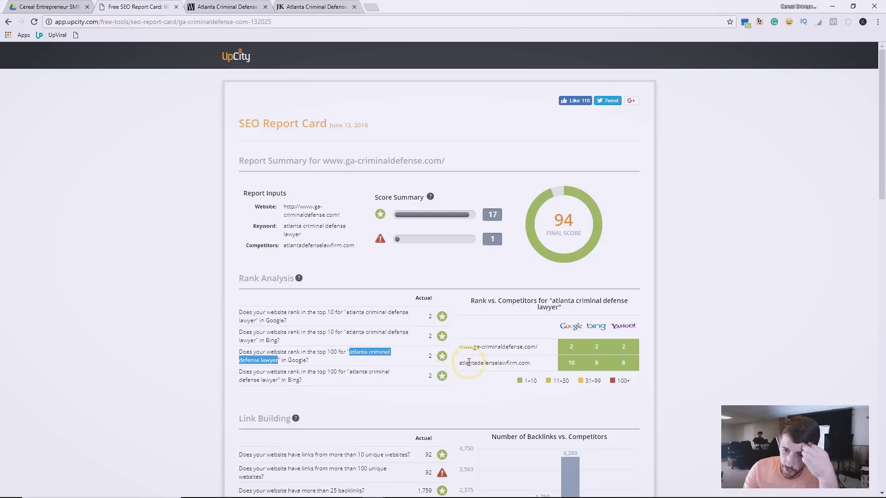
pyautogui.moveTo(457, 366); pyautogui.dragTo(461, 372)
pyautogui.click(466, 375)
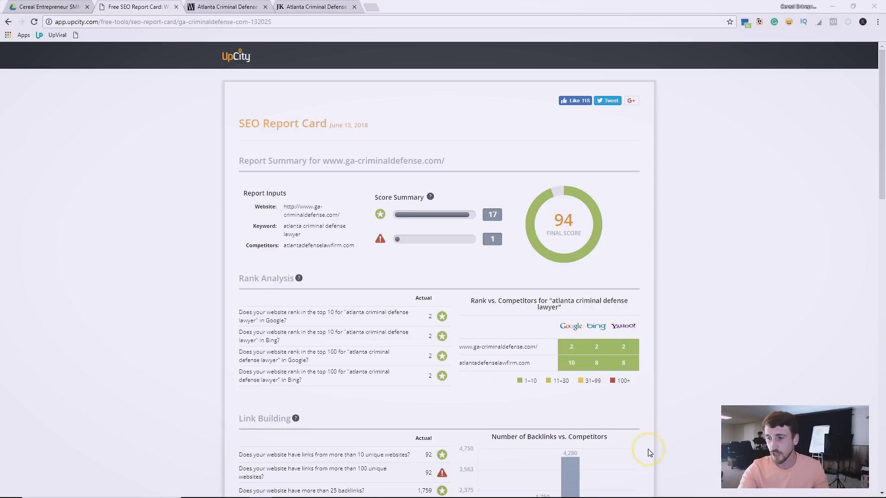
# Review the Link Building and Website Accessibility results of the report.
pyautogui.scroll(-3, 554, 351)
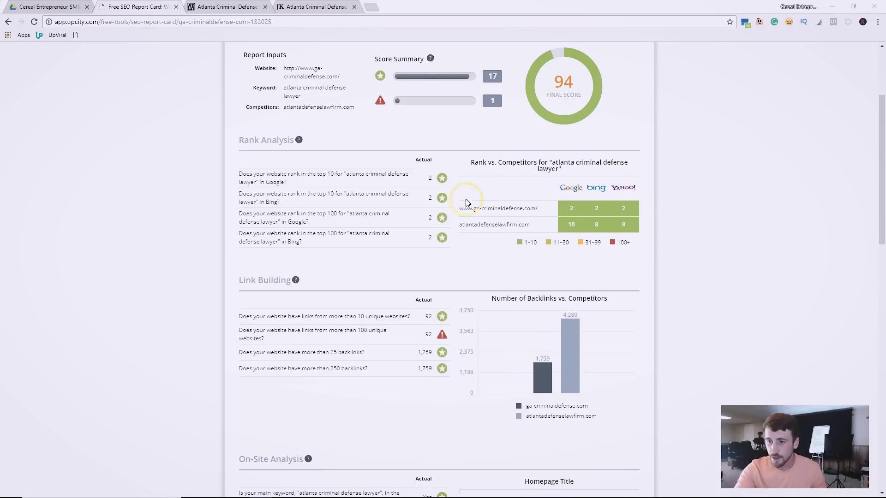
pyautogui.scroll(-8, 590, 250)
pyautogui.scroll(-3, 447, 348)
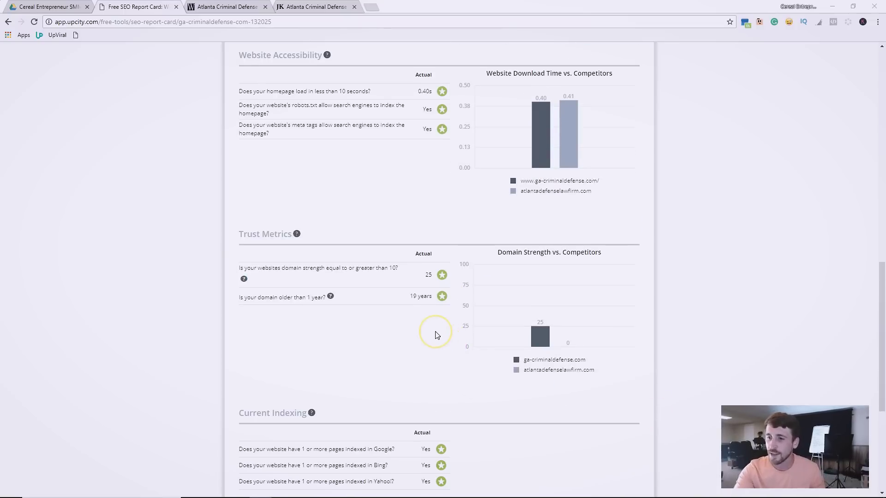
pyautogui.scroll(-2, 519, 386)
pyautogui.scroll(5, 520, 387)
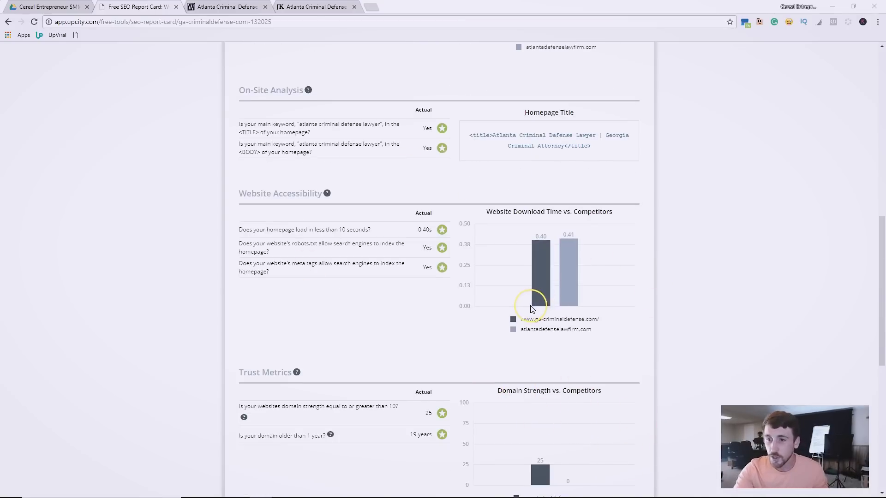
pyautogui.scroll(11, 566, 257)
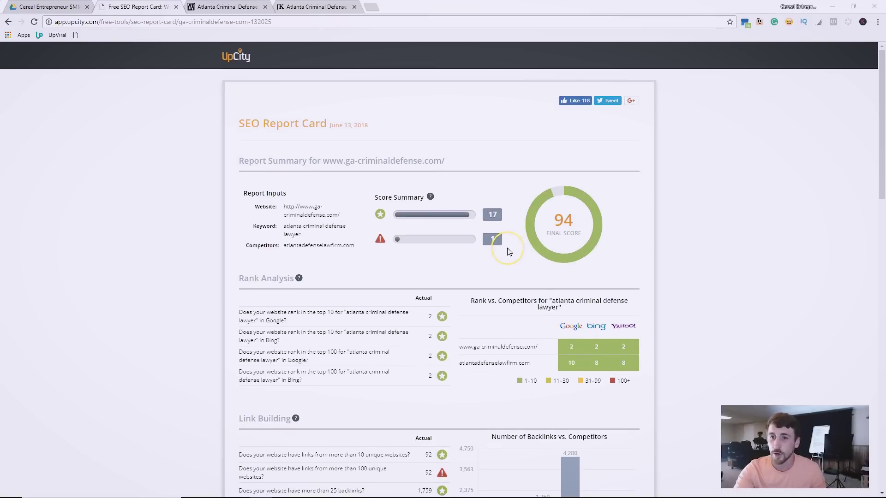
pyautogui.scroll(-7, 458, 283)
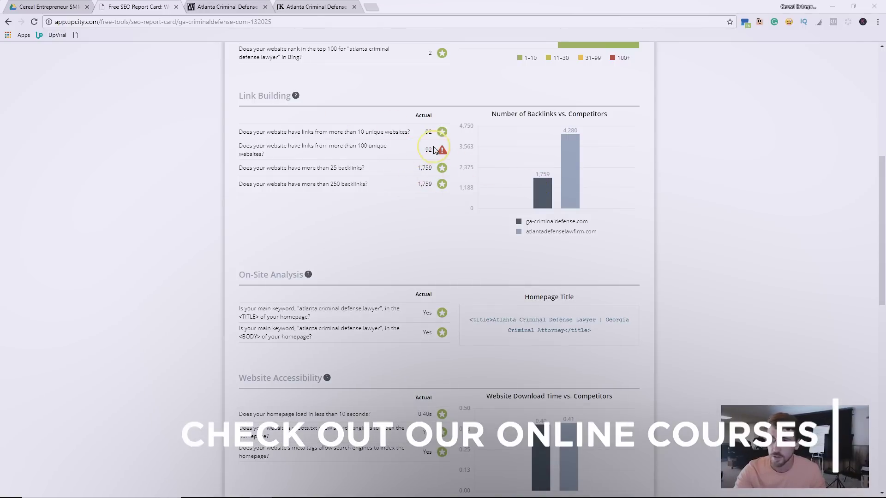
# Highlight the unmet backlinks rows, then bring up the ga-criminaldefense.com homepage tab.
pyautogui.moveTo(452, 154); pyautogui.dragTo(403, 154)
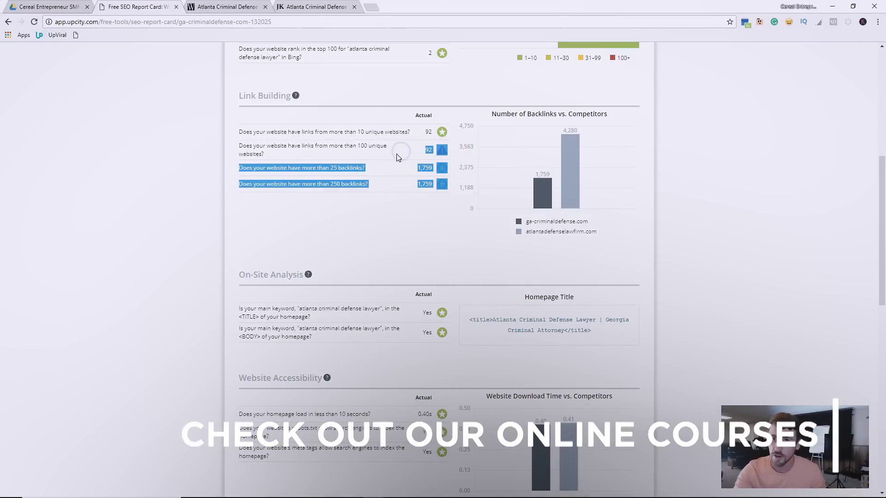
pyautogui.click(268, 151)
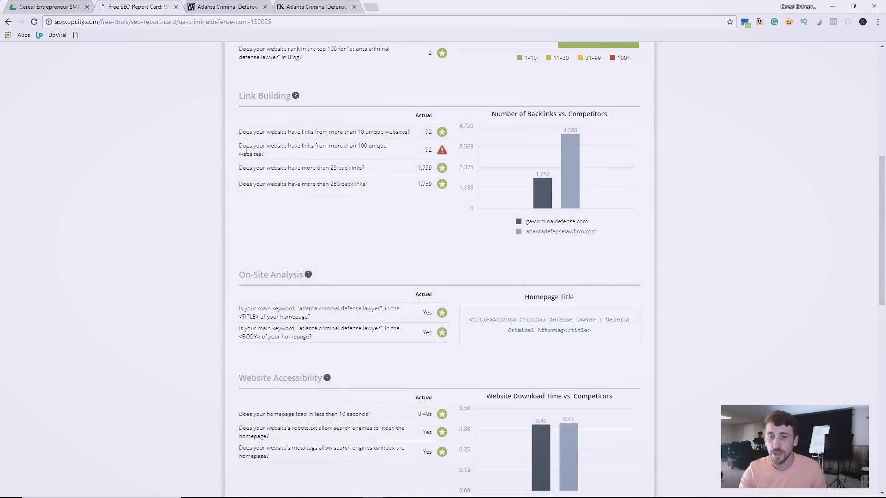
pyautogui.scroll(-5, 375, 173)
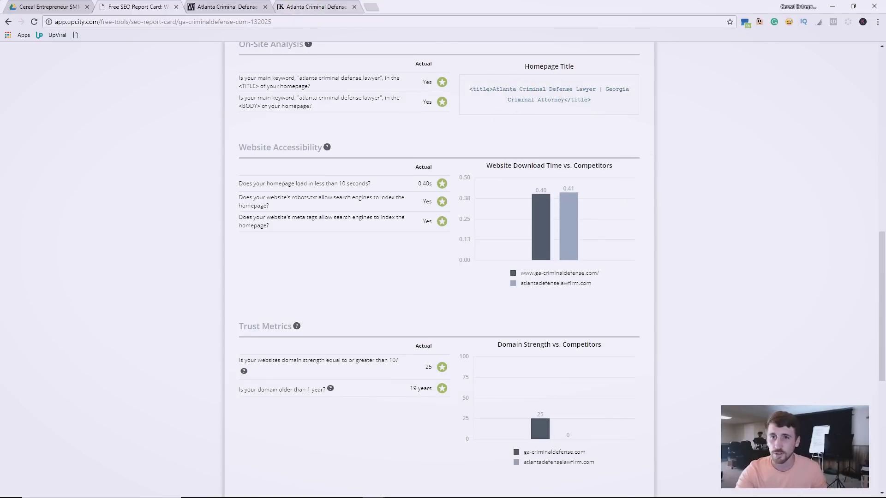
pyautogui.click(201, 8)
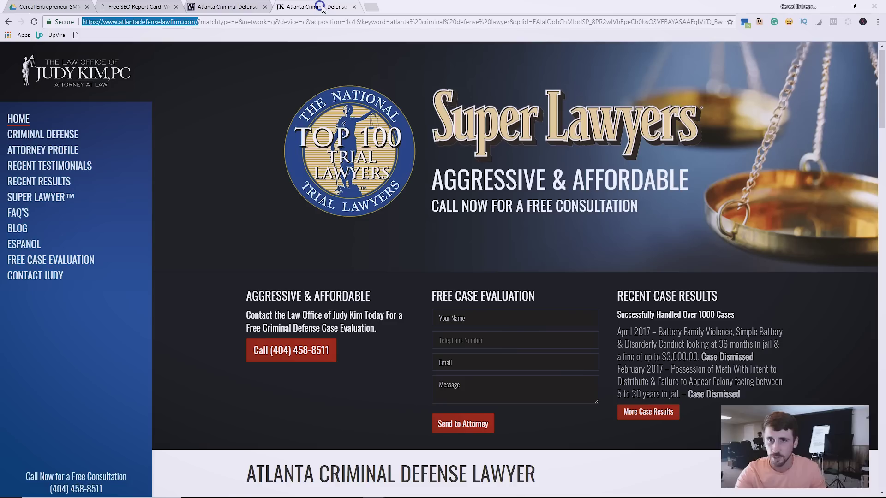
# Return to the Google results and open the full list of local law firm listings.
pyautogui.click(313, 7)
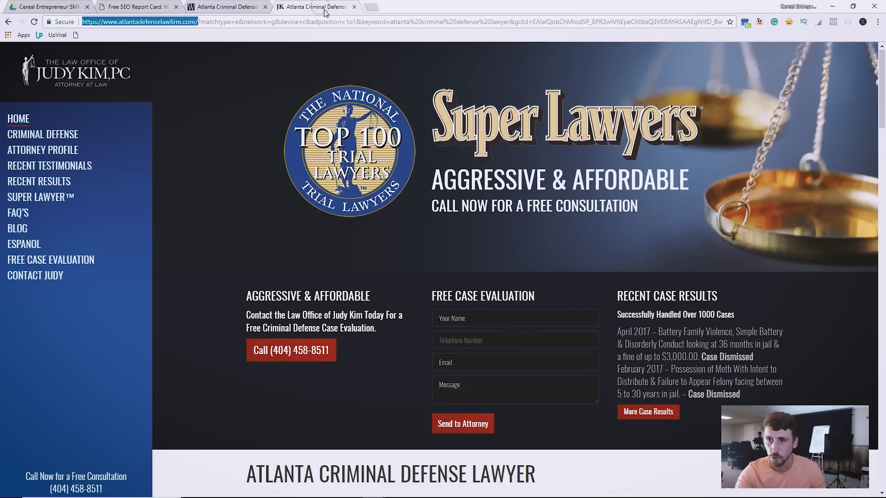
pyautogui.click(10, 23)
pyautogui.scroll(-3, 59, 310)
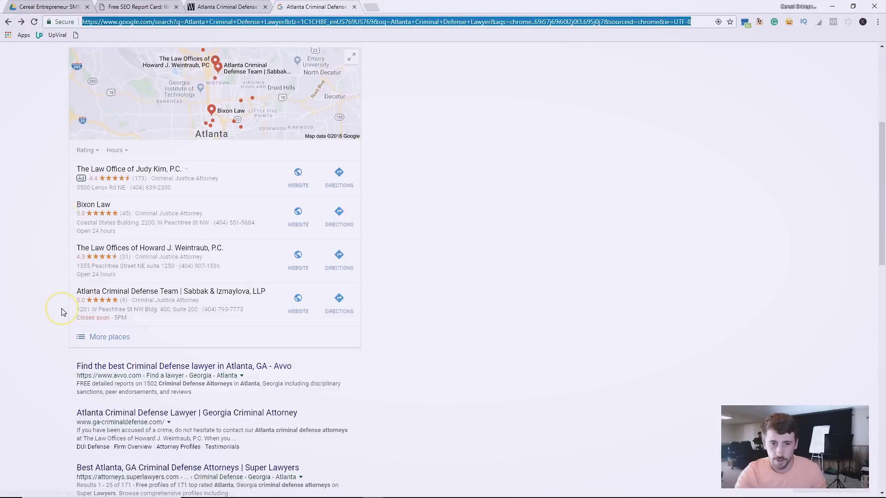
pyautogui.click(103, 298)
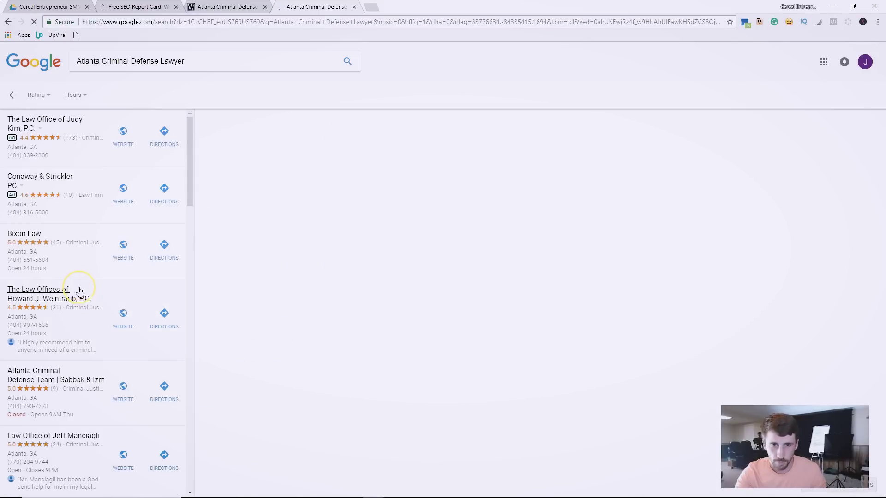
pyautogui.scroll(-5, 79, 296)
pyautogui.scroll(-5, 81, 300)
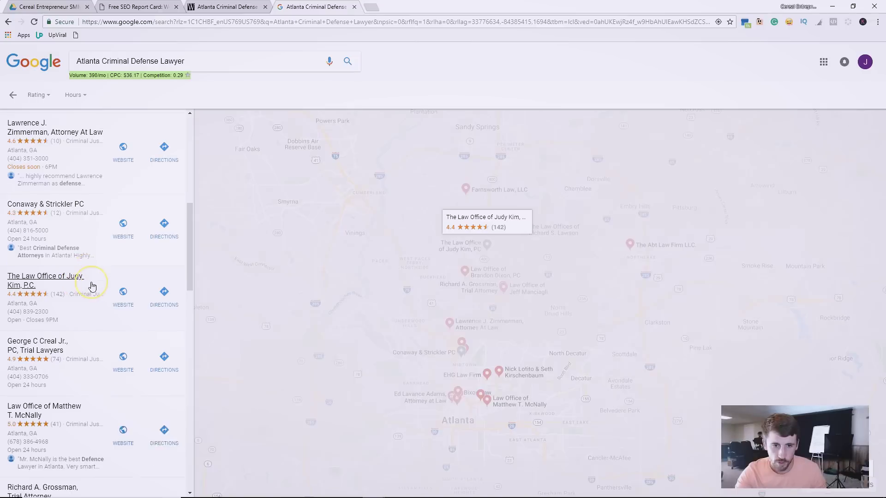
pyautogui.scroll(-8, 89, 291)
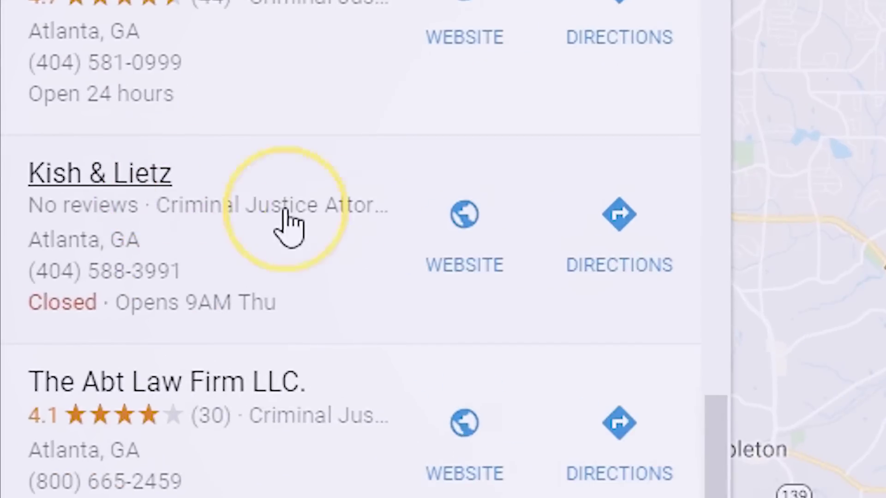
# Open the Kish & Lietz site, copy kishandlietz.com, and go to the blank report form.
pyautogui.click(136, 264)
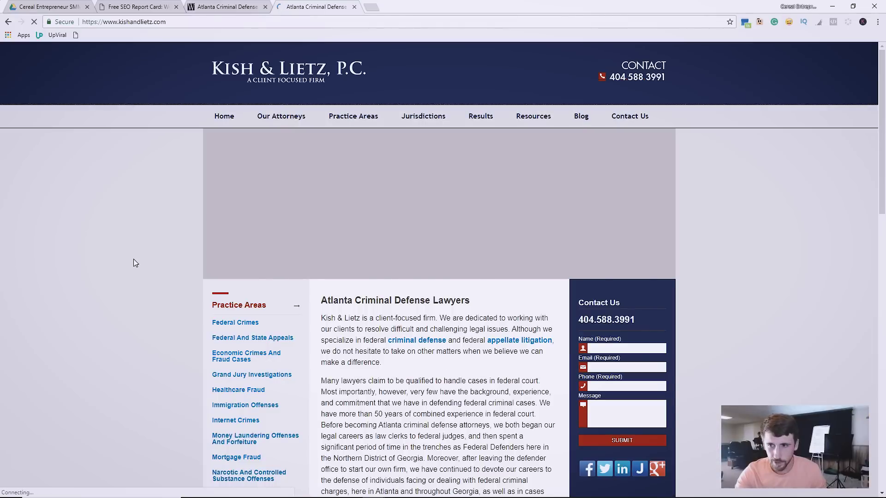
pyautogui.click(182, 22)
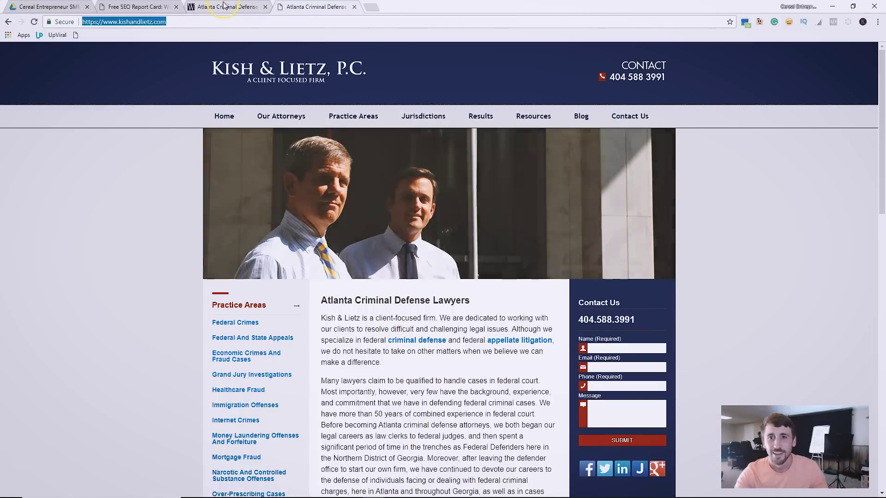
pyautogui.click(139, 6)
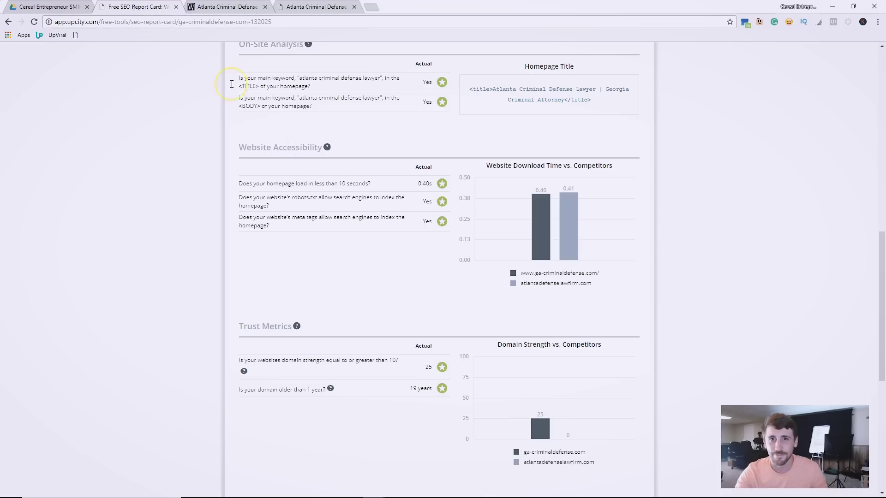
pyautogui.click(306, 8)
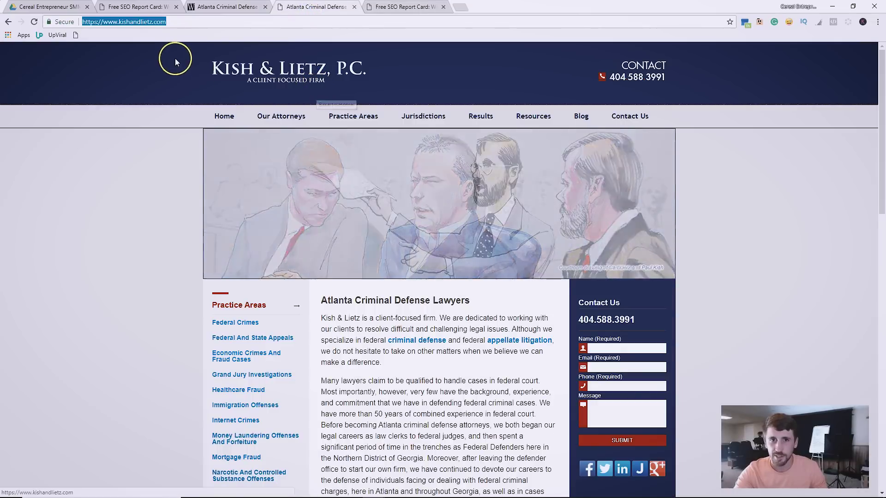
pyautogui.click(402, 7)
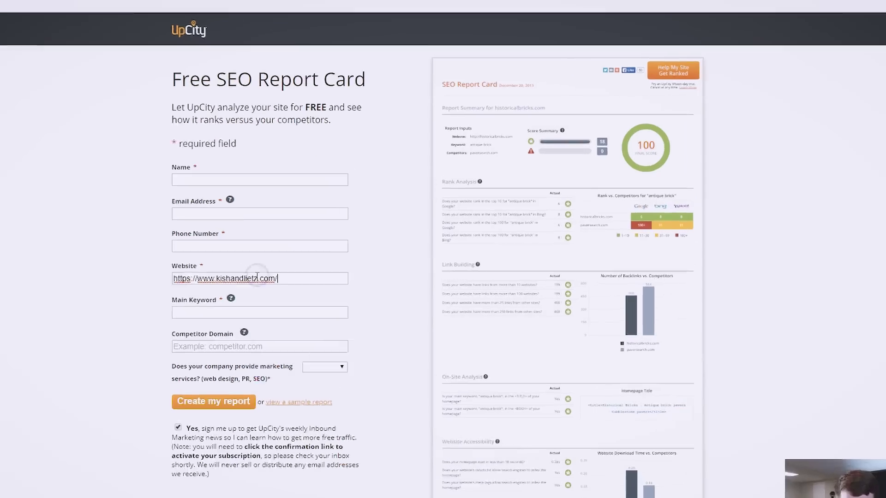
# Create the report with keyword 'atlanta criminal defense attorney' versus ga-criminaldefense.com, then reorder that report's tab.
pyautogui.click(284, 290)
pyautogui.write('atlanta criminal defense attorney')
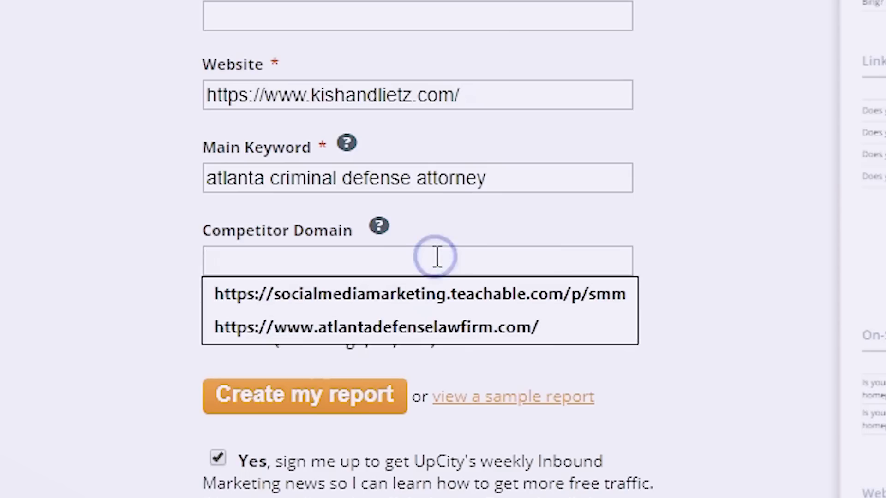
pyautogui.write('http://www.ga-criminaldefense.com/')
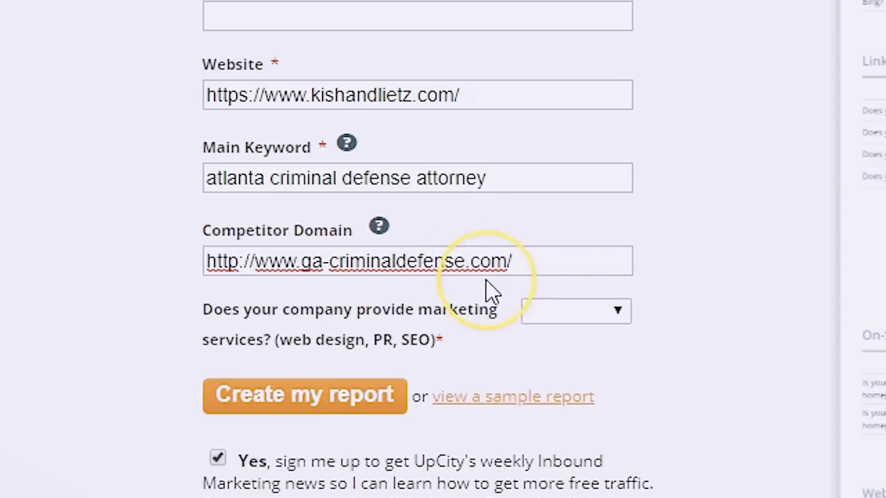
pyautogui.click(295, 397)
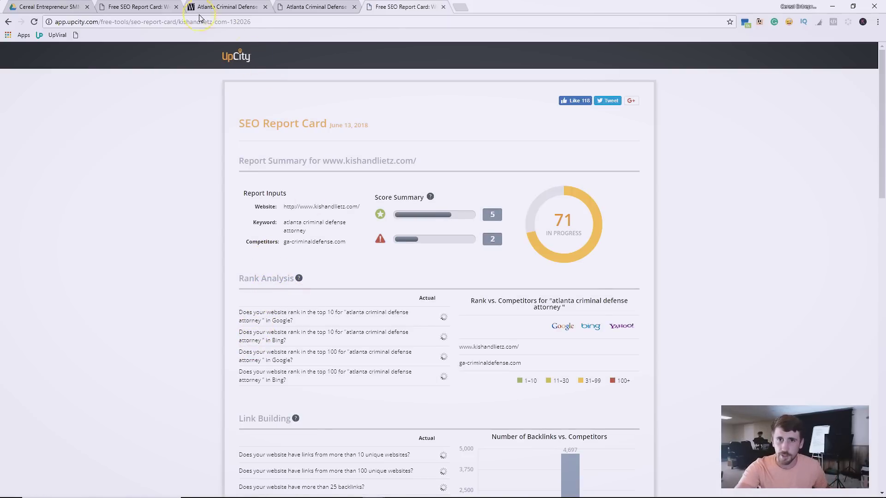
pyautogui.click(143, 6)
pyautogui.moveTo(148, 4); pyautogui.dragTo(318, 6)
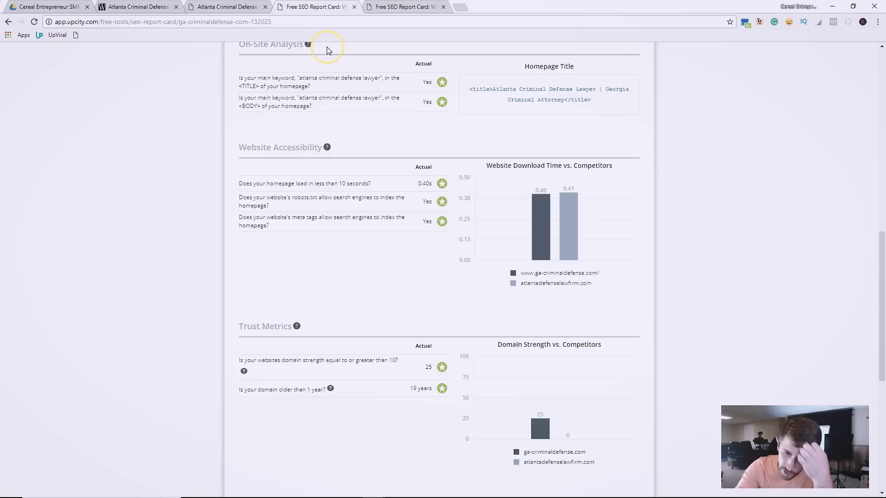
pyautogui.scroll(2, 469, 228)
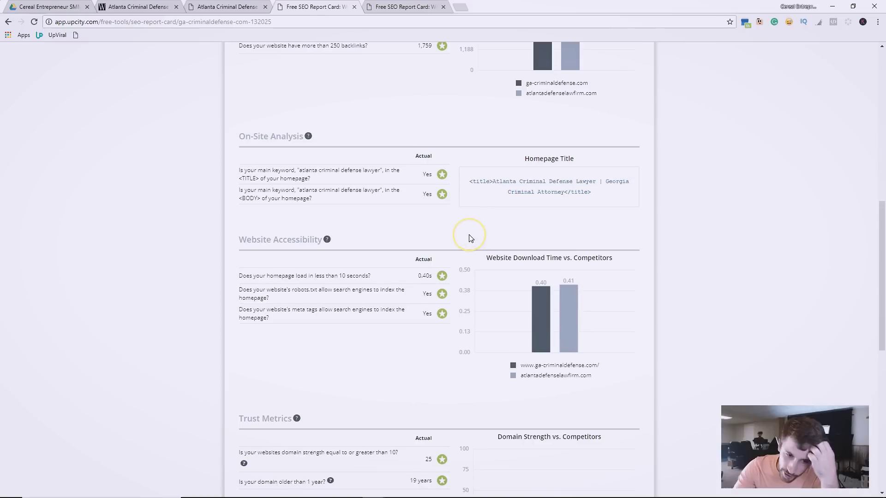
pyautogui.scroll(10, 471, 229)
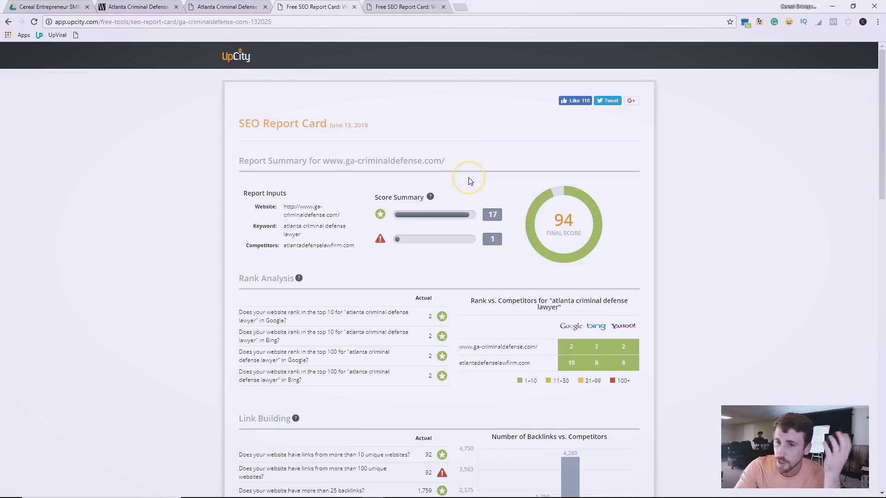
pyautogui.scroll(-3, 473, 177)
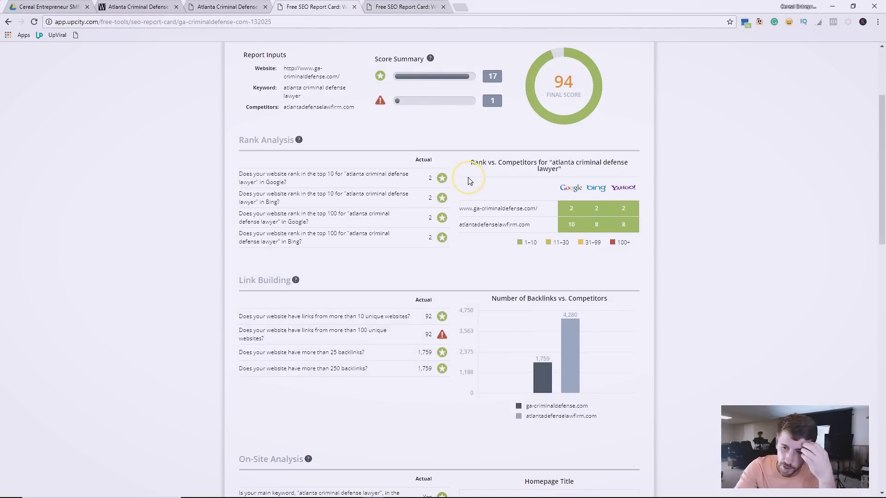
pyautogui.scroll(-8, 462, 208)
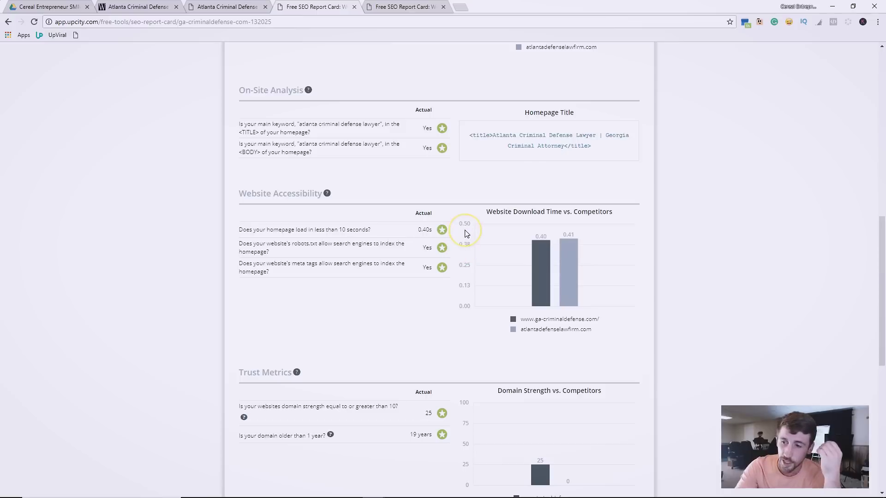
pyautogui.scroll(-5, 466, 233)
pyautogui.scroll(9, 461, 182)
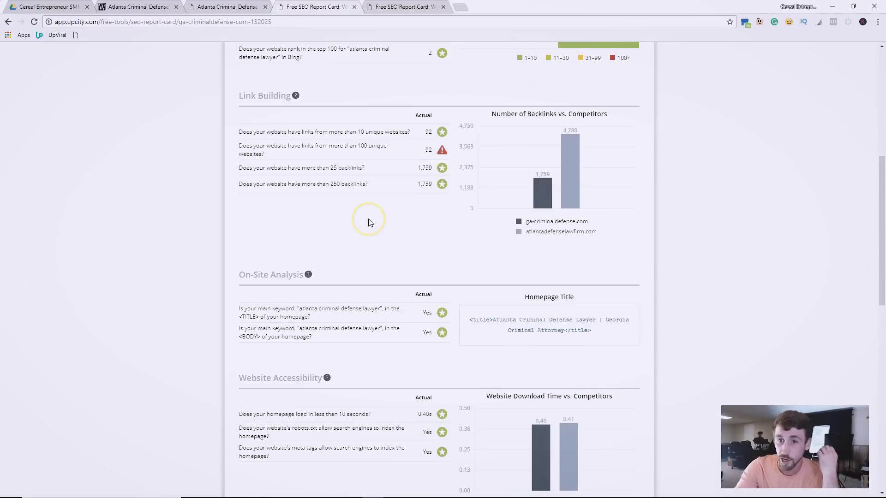
pyautogui.scroll(7, 368, 225)
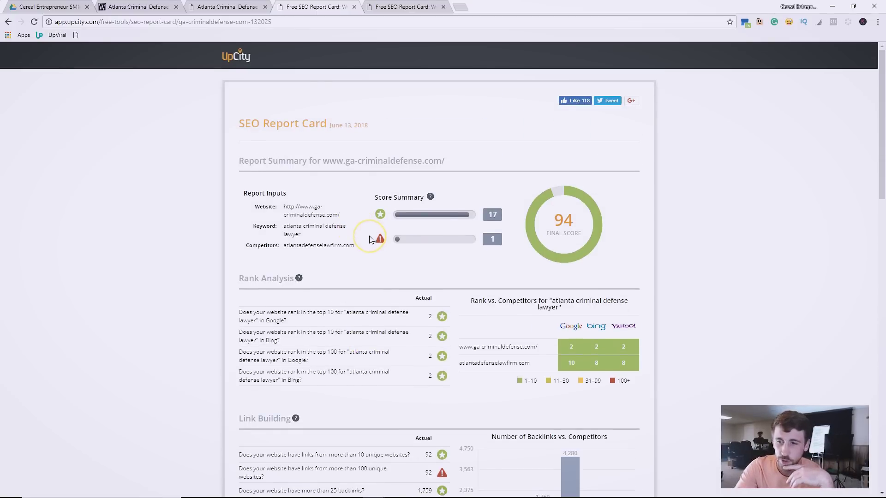
pyautogui.scroll(-2, 371, 245)
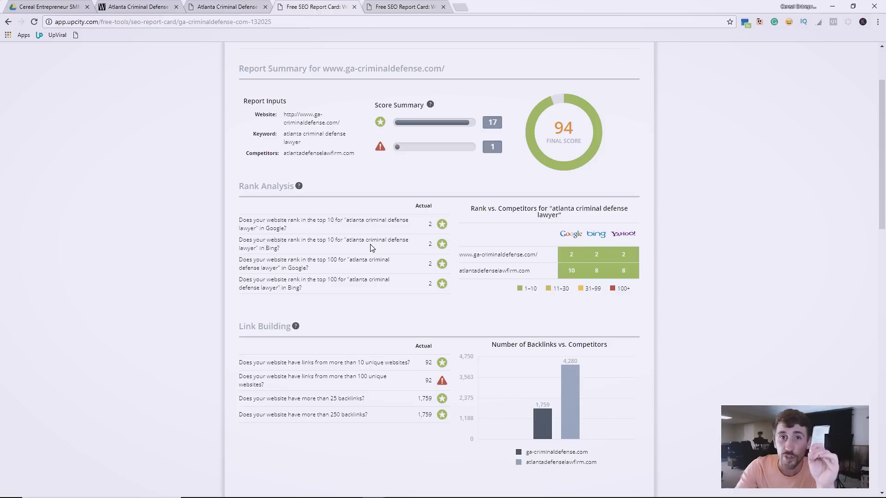
pyautogui.click(365, 253)
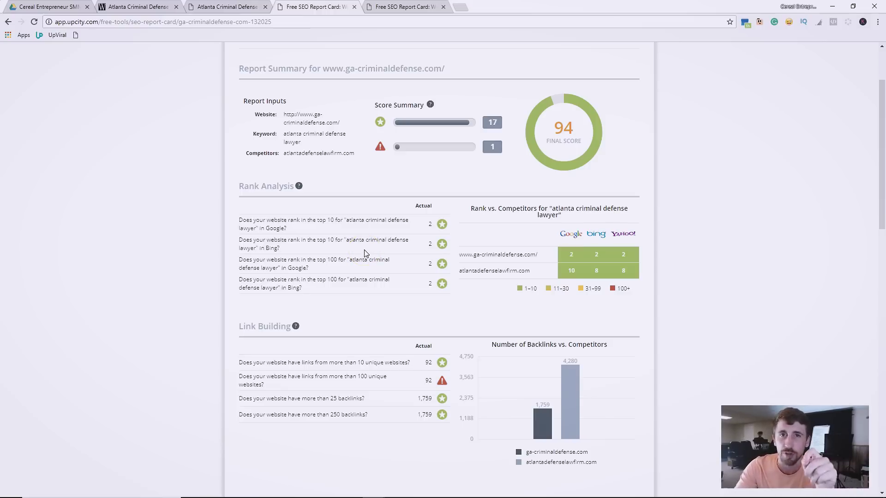
pyautogui.click(355, 249)
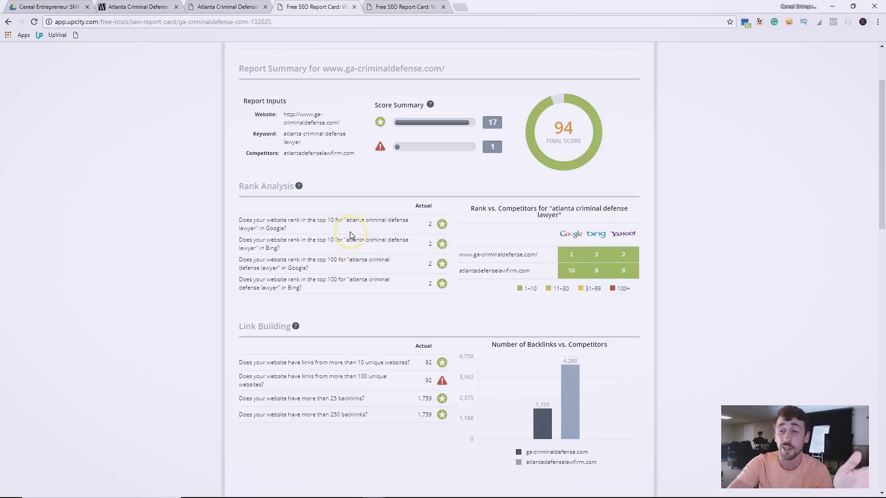
pyautogui.click(359, 231)
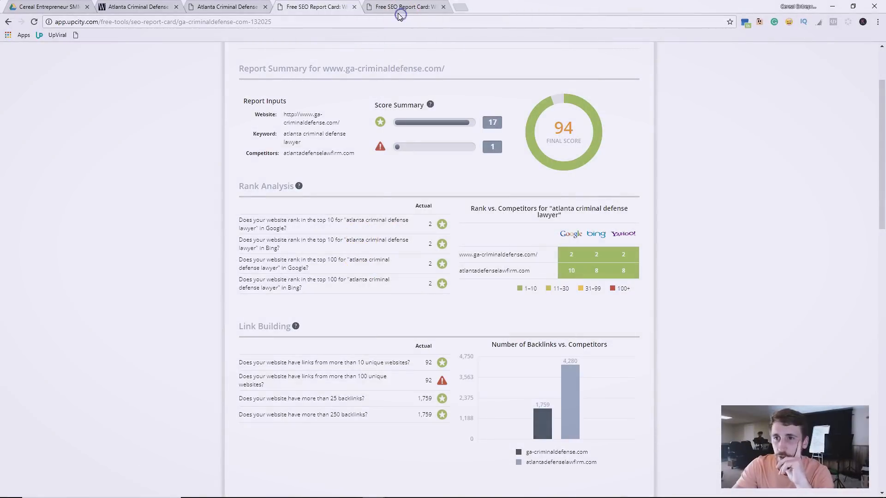
pyautogui.click(400, 13)
# Scroll through the kishandlietz.com report and dismiss the report-still-processing notice.
pyautogui.scroll(-2, 341, 203)
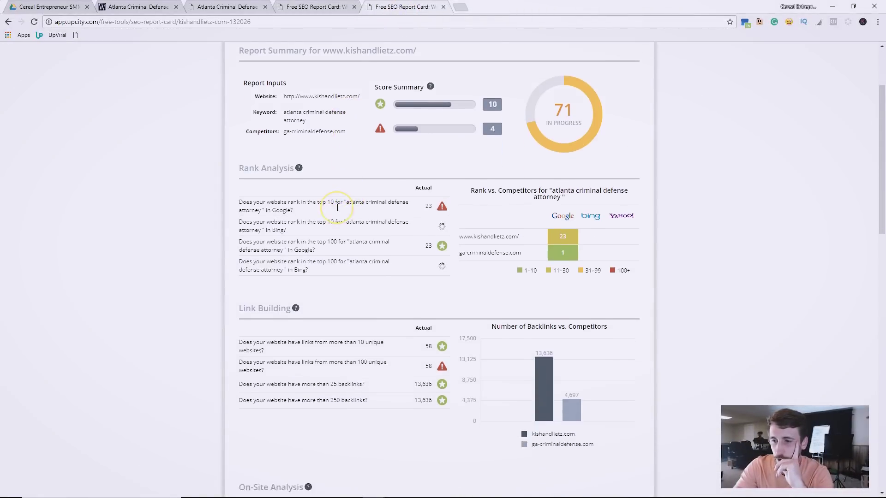
pyautogui.scroll(-2, 338, 209)
pyautogui.scroll(-1, 540, 302)
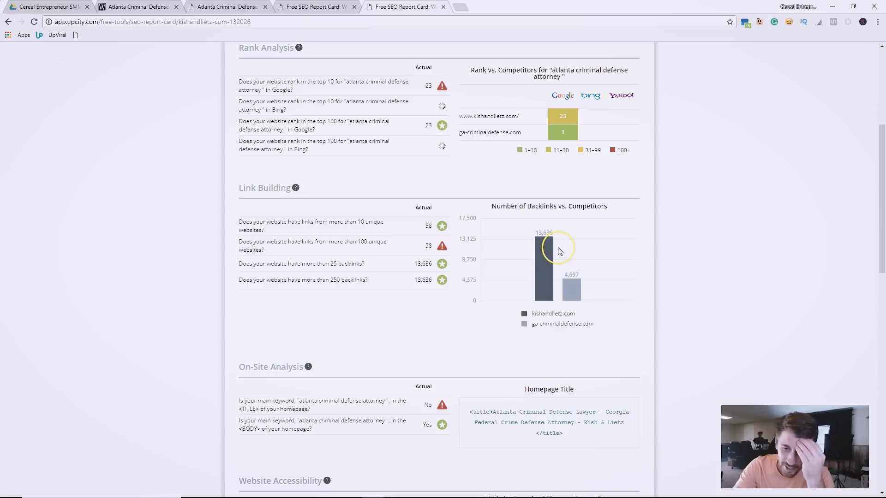
pyautogui.scroll(-3, 561, 251)
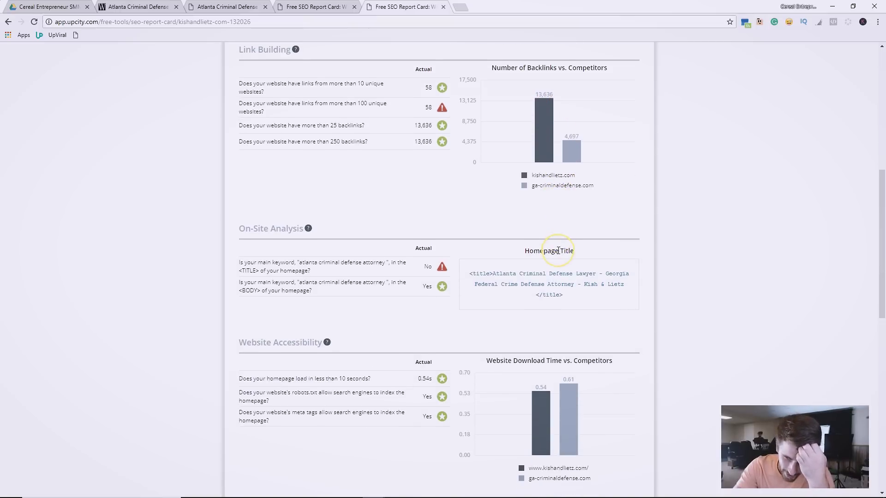
pyautogui.scroll(-9, 554, 259)
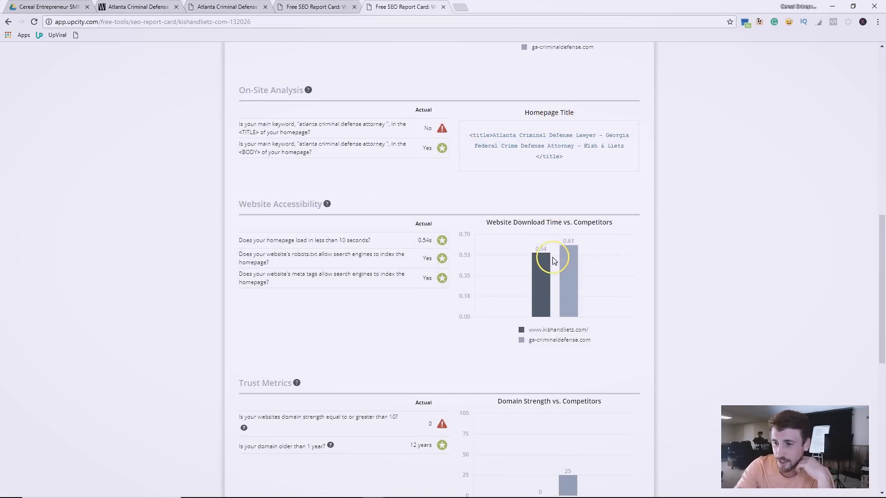
pyautogui.scroll(15, 553, 266)
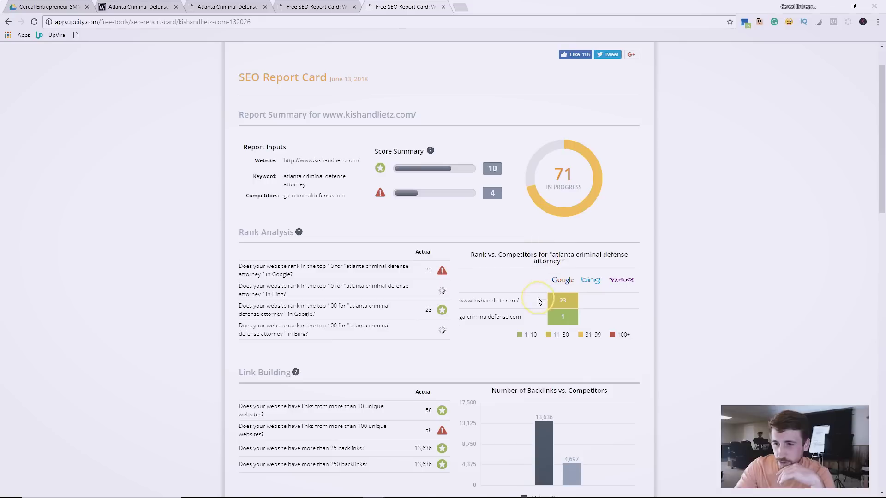
pyautogui.scroll(-5, 565, 304)
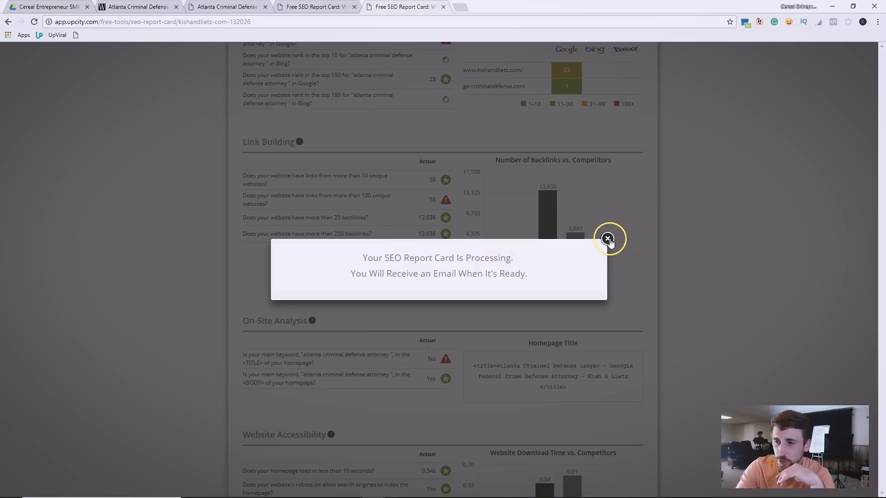
pyautogui.click(608, 239)
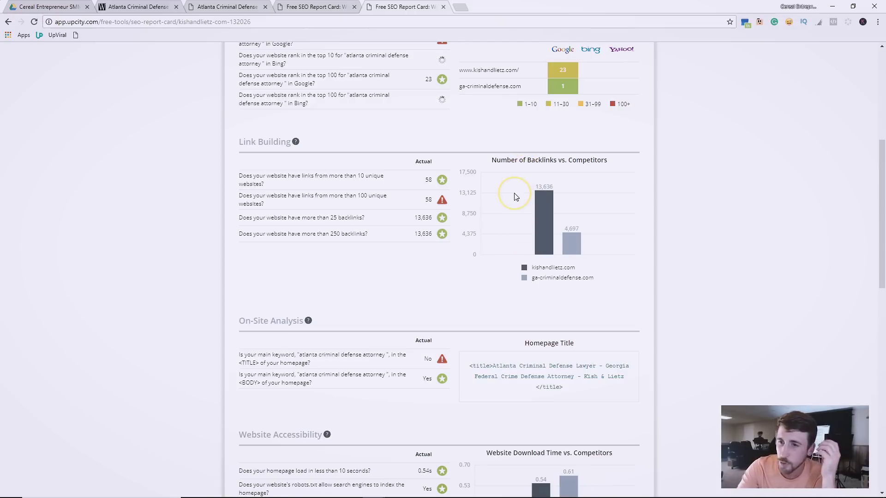
# Highlight the Rank vs. Competitors table: Google, Bing, Yahoo ranks 23, 14, 14 versus 1, 10, 10.
pyautogui.scroll(2, 513, 187)
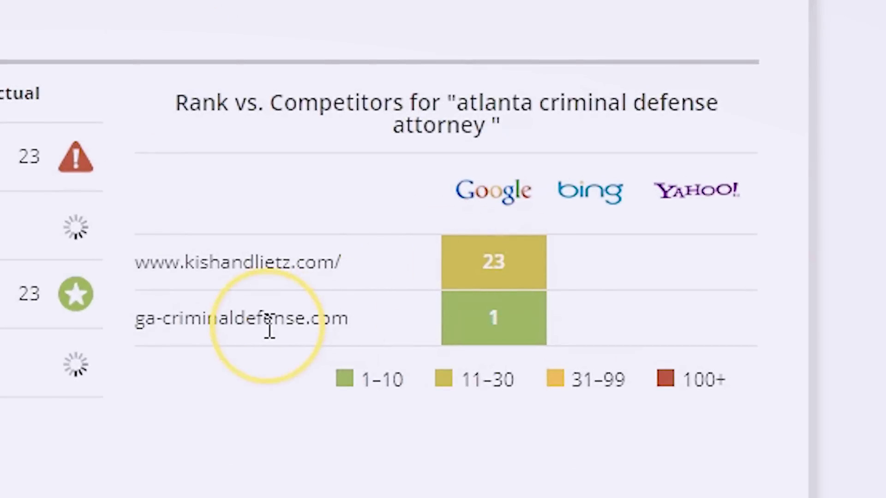
pyautogui.moveTo(396, 340); pyautogui.dragTo(129, 323)
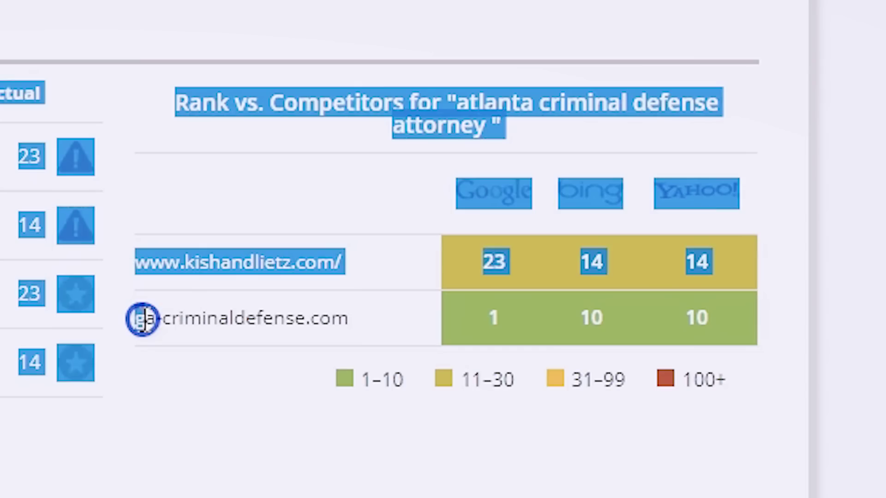
pyautogui.click(281, 482)
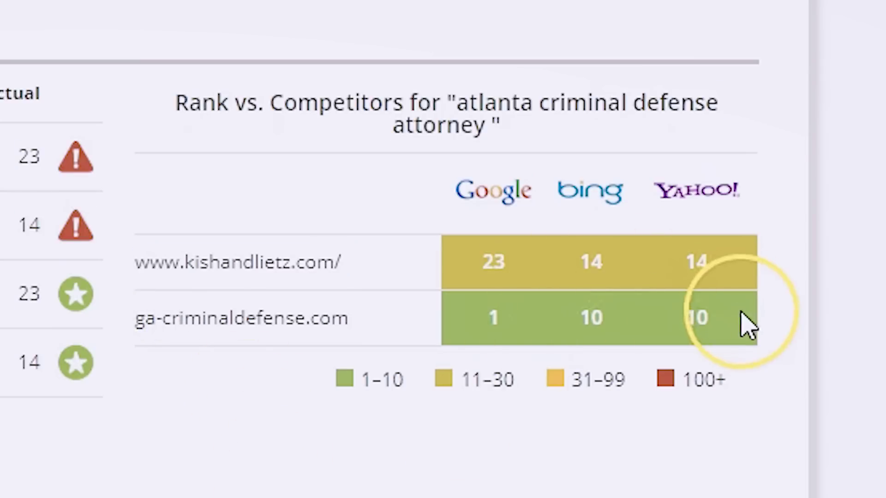